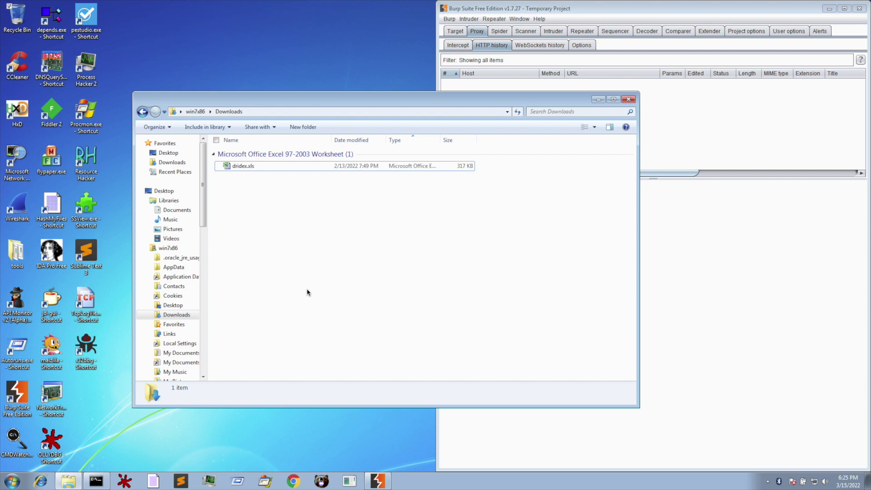
Open dridex.xls in Excel with its developer tools shown, and open formbook.docx from the Downloads folder
double_click(266, 166)
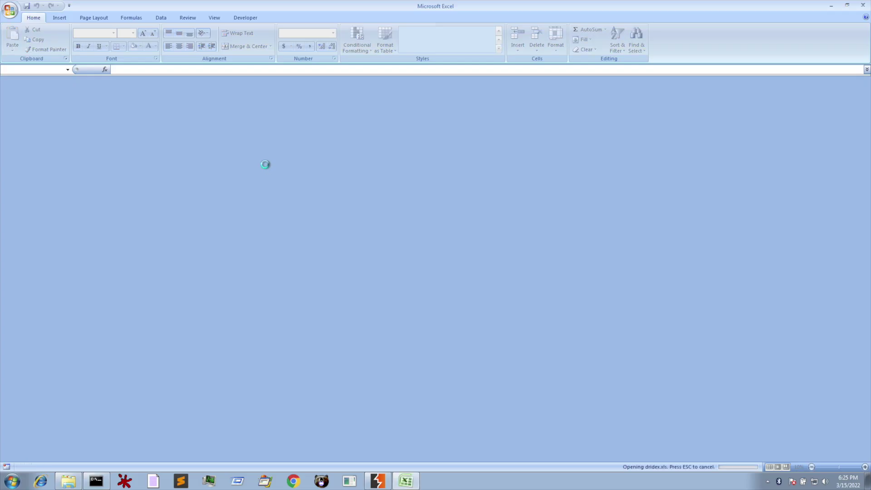
click(246, 18)
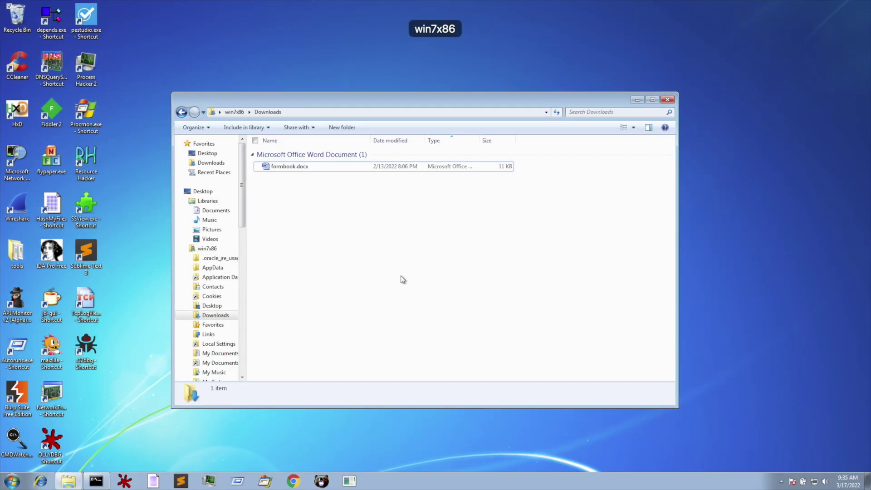
double_click(285, 167)
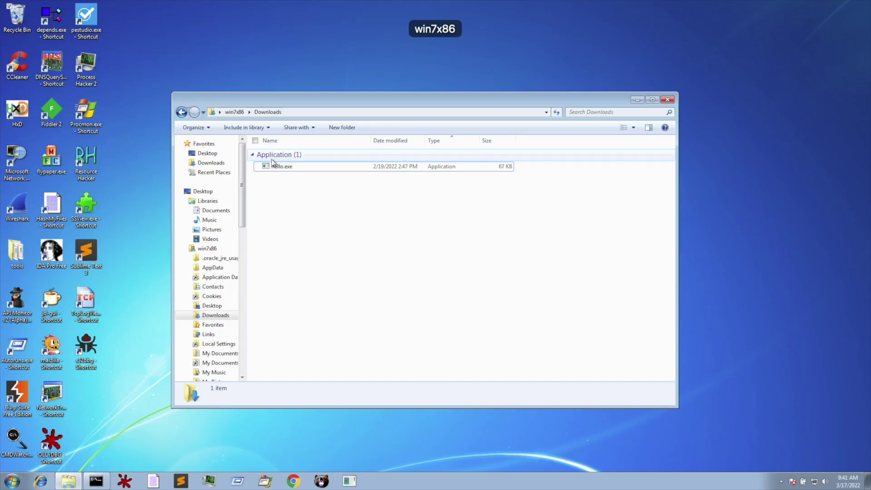
Run hello.exe from the Downloads folder, view the README text file it drops, and close the note and folder
click(273, 164)
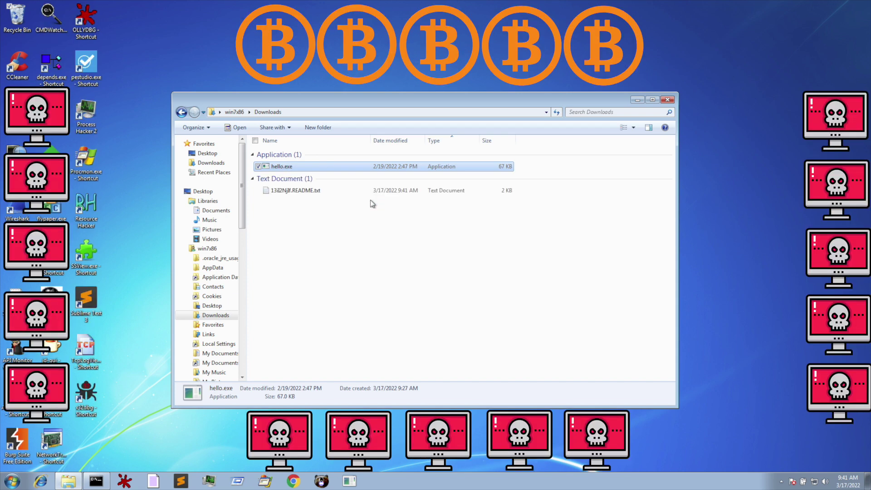
double_click(297, 191)
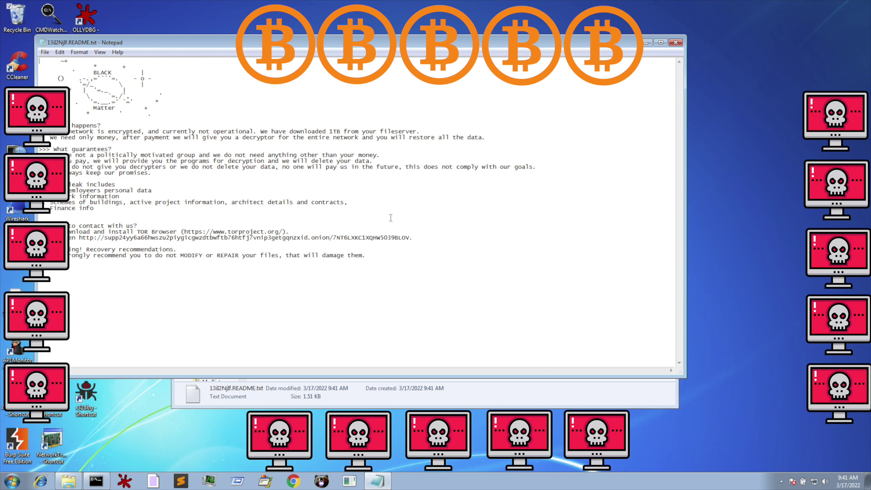
click(675, 42)
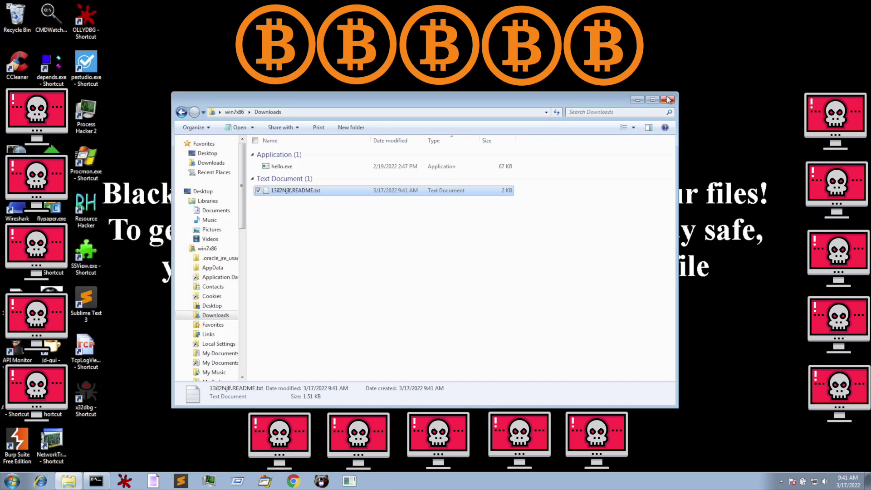
click(668, 96)
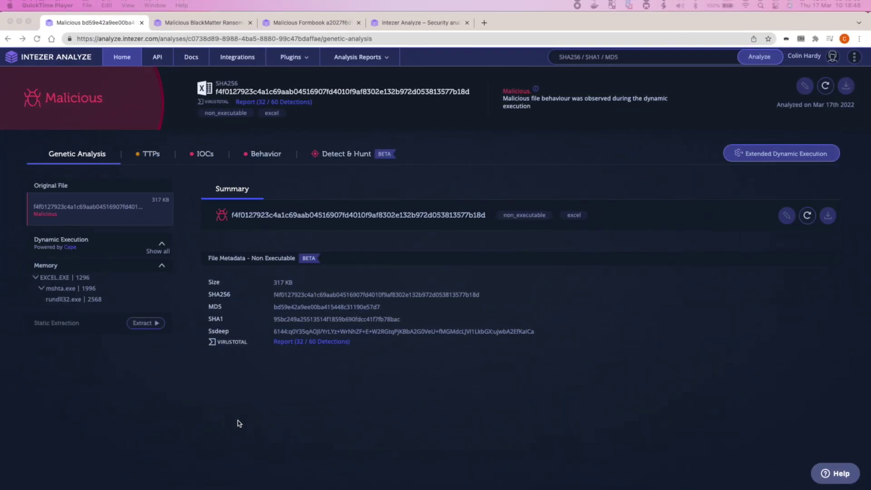
Review the IOCs and behavior of the malicious Excel sample in its Intezer Analyze report
click(210, 156)
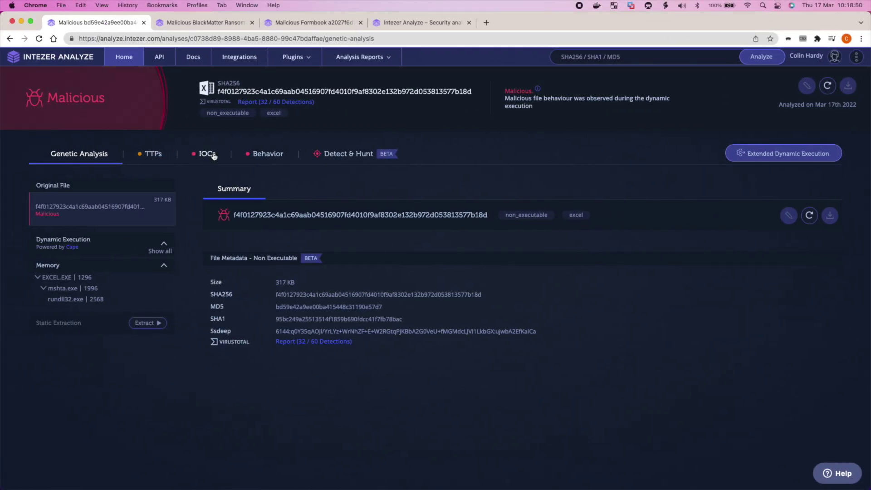
click(213, 156)
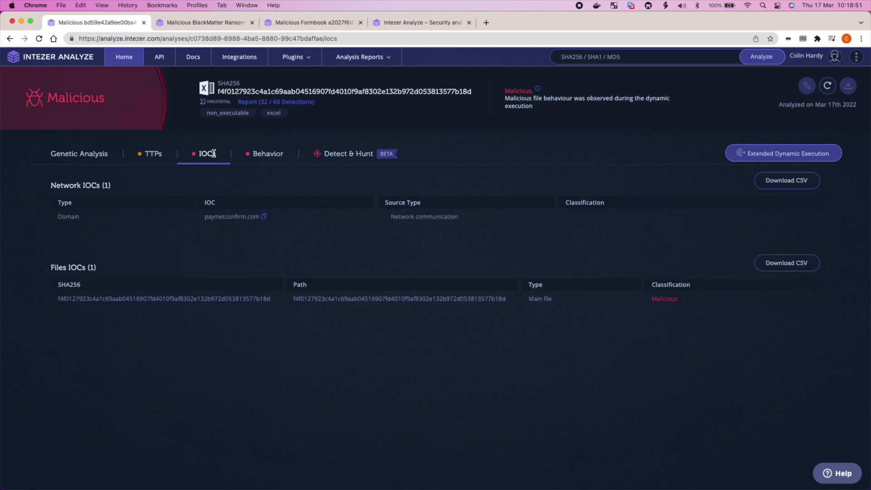
click(255, 155)
scroll(243, 315, down, 5)
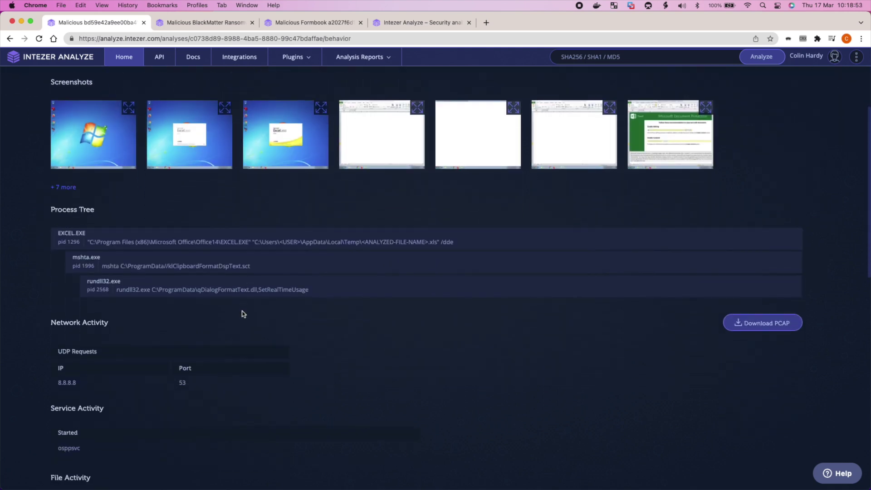
Switch to the BlackMatter ransomware report and expand the full list of its family related samples
click(220, 24)
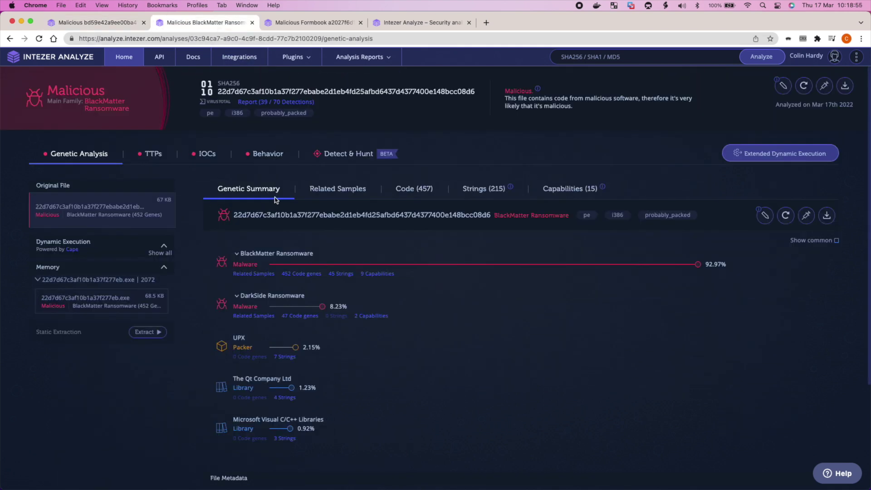
click(345, 194)
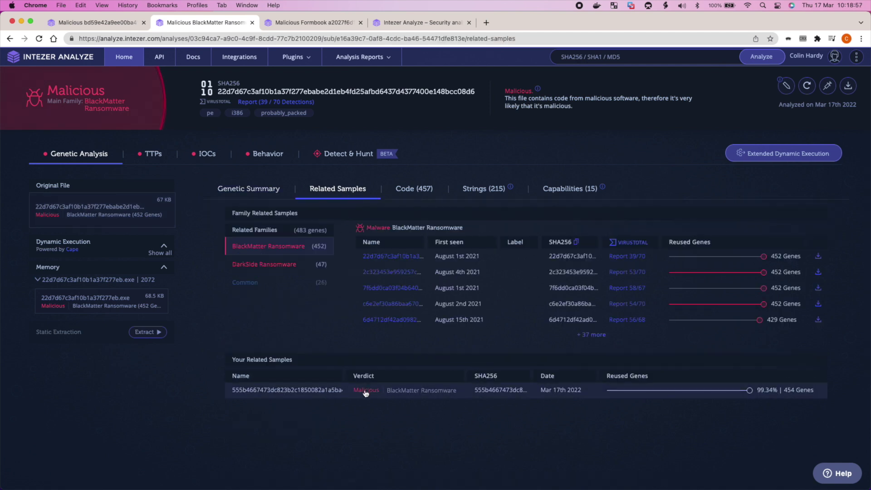
click(597, 335)
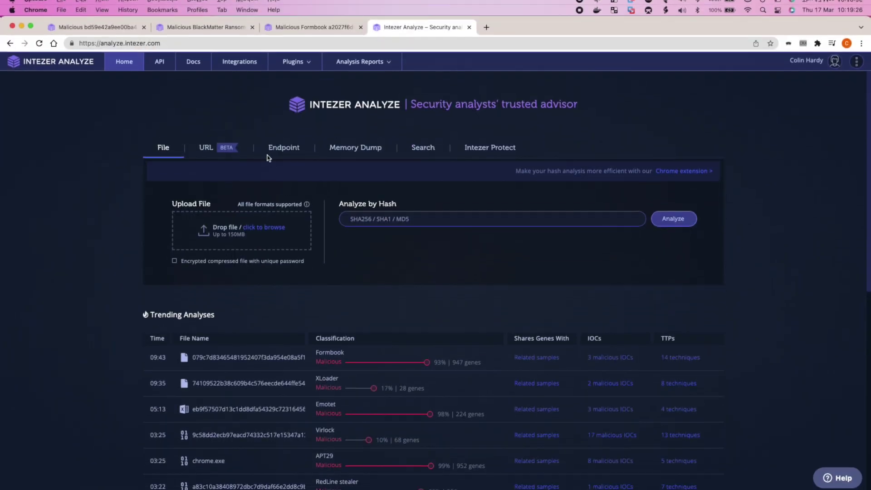
List the URL analysis reports and open the one for the oodles.agency phishing URL
click(360, 62)
click(352, 114)
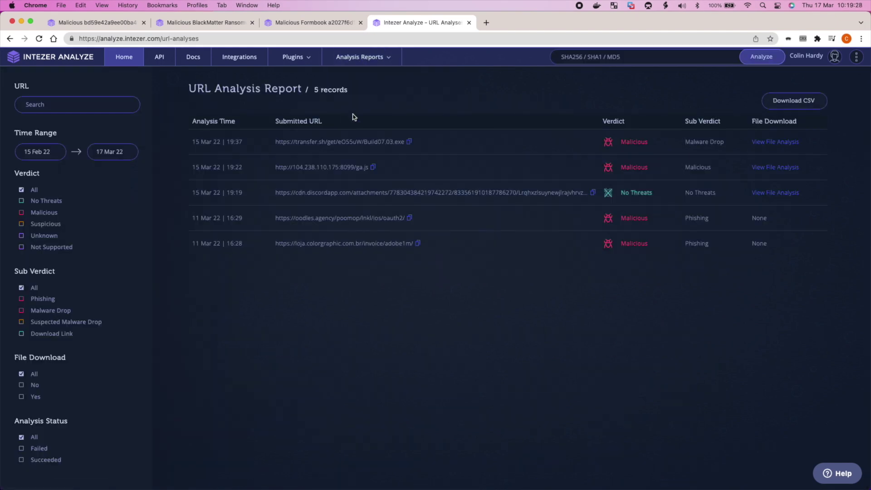
click(337, 219)
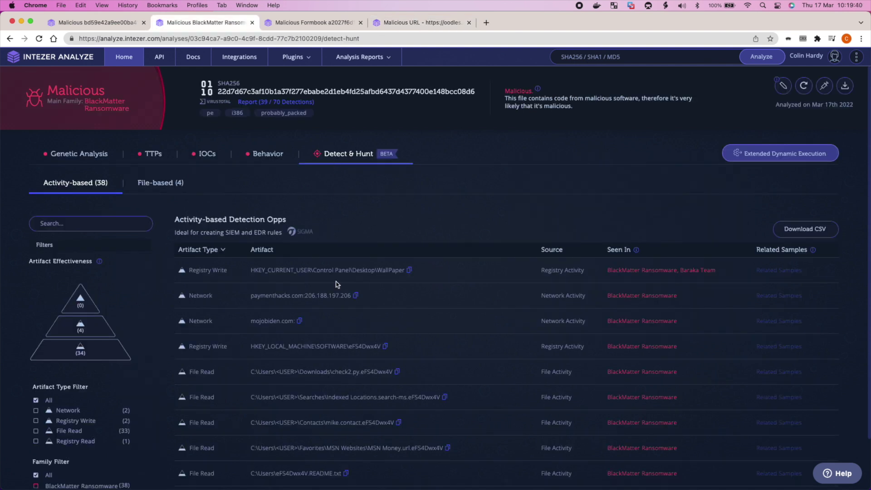
Examine the activity-based detection opportunities listed for the BlackMatter ransomware sample
scroll(338, 286, down, 2)
click(507, 460)
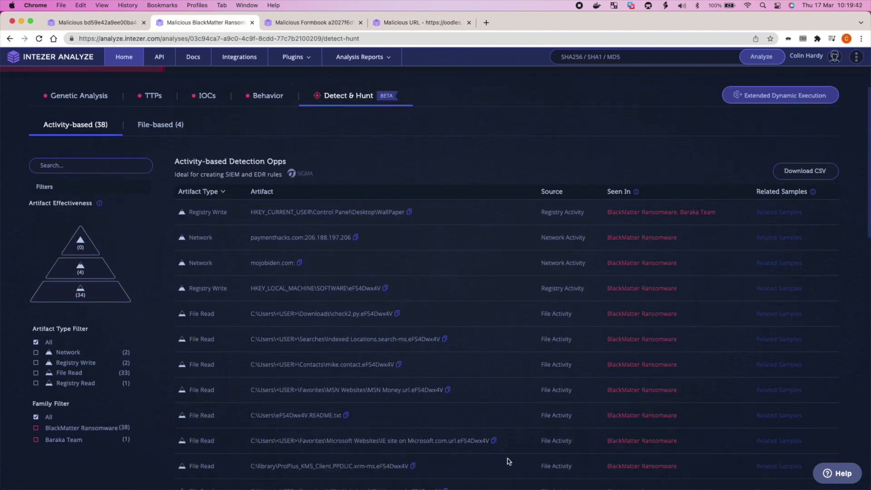
scroll(508, 460, down, 10)
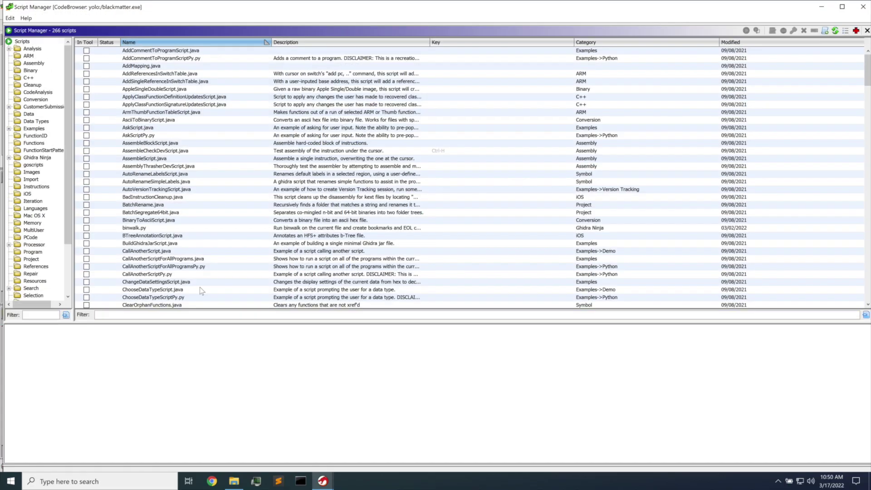
Filter the Ghidra scripts by "intezer" and run the matching script on blackmatter.exe
text(intezer)
double_click(146, 50)
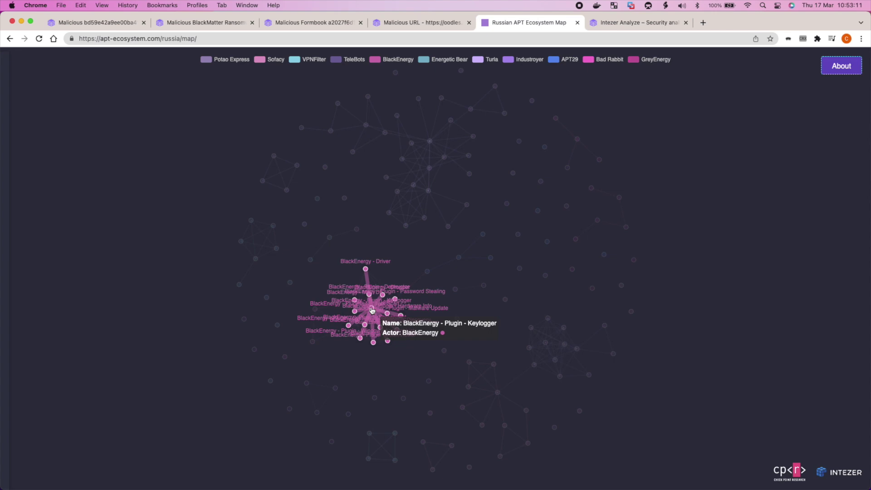
click(443, 271)
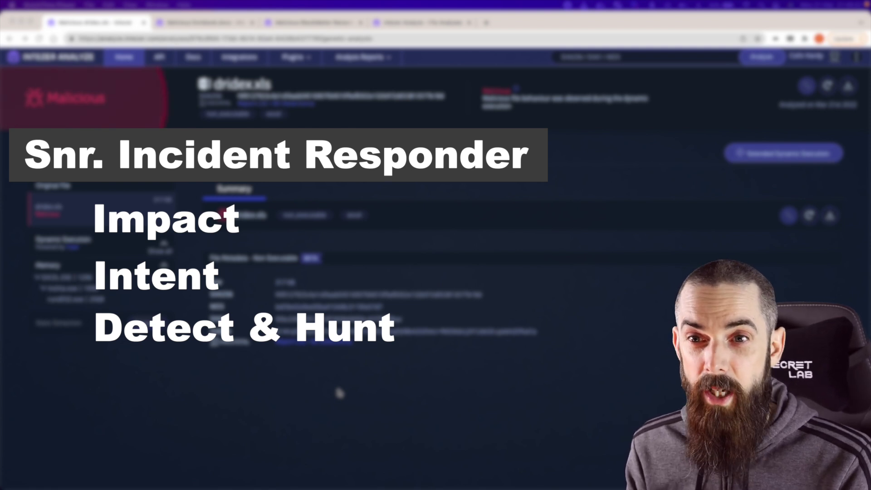
click(241, 363)
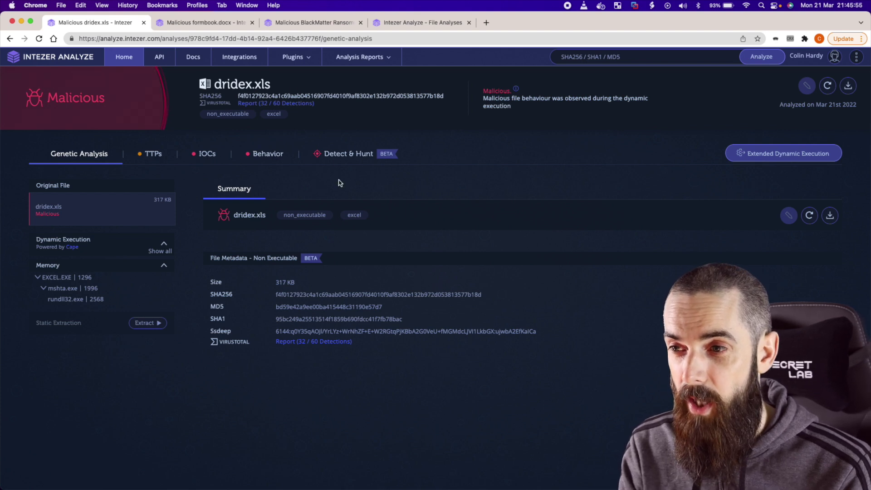
Switch to Excel with dridex.xls and inspect the WorkBook_Open macro code of ThisWorkbook in the Visual Basic editor
key(ctrl+Right)
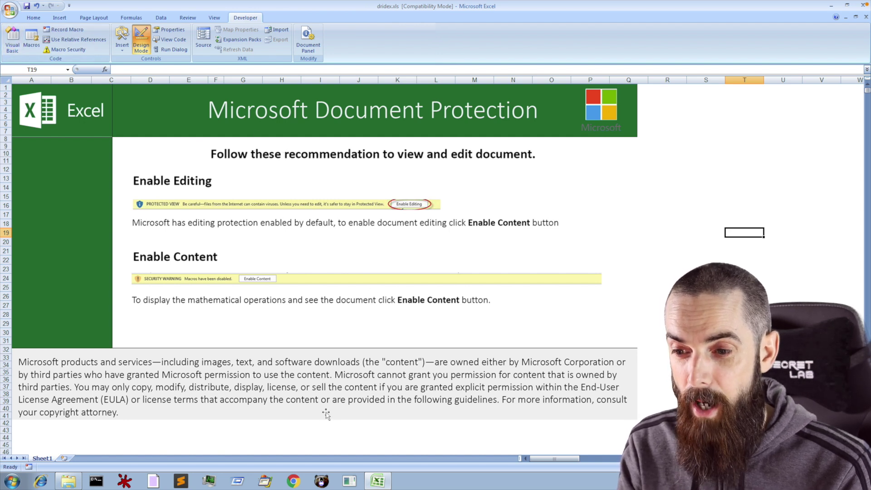
click(12, 41)
click(202, 112)
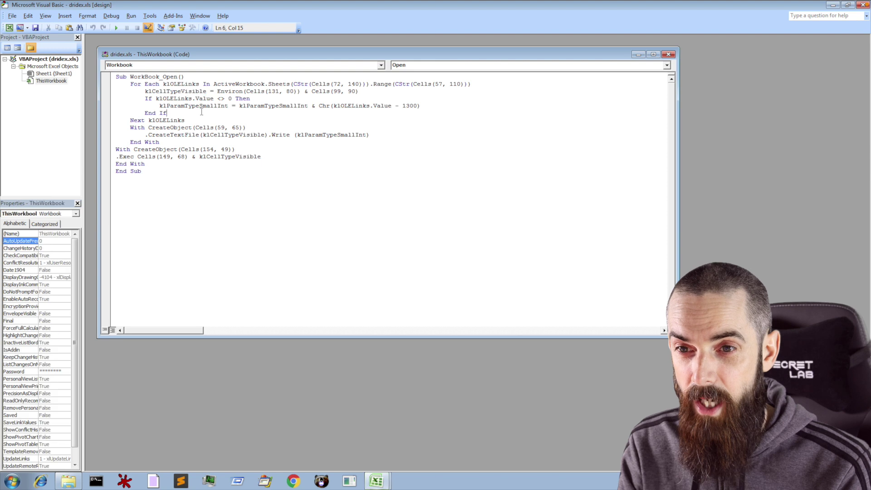
drag(269, 83, 274, 144)
click(285, 163)
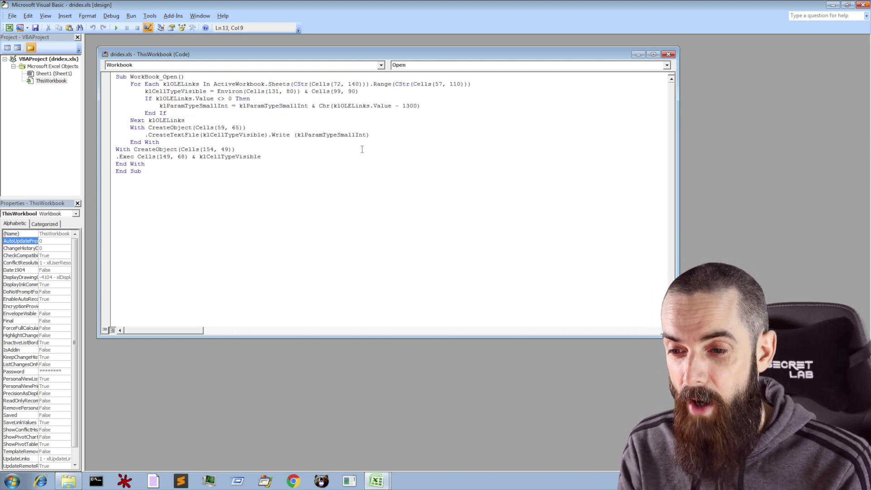
Return to the dridex.xls worksheet and examine the cells far below the fake document protection banner on Sheet1
click(379, 482)
click(380, 447)
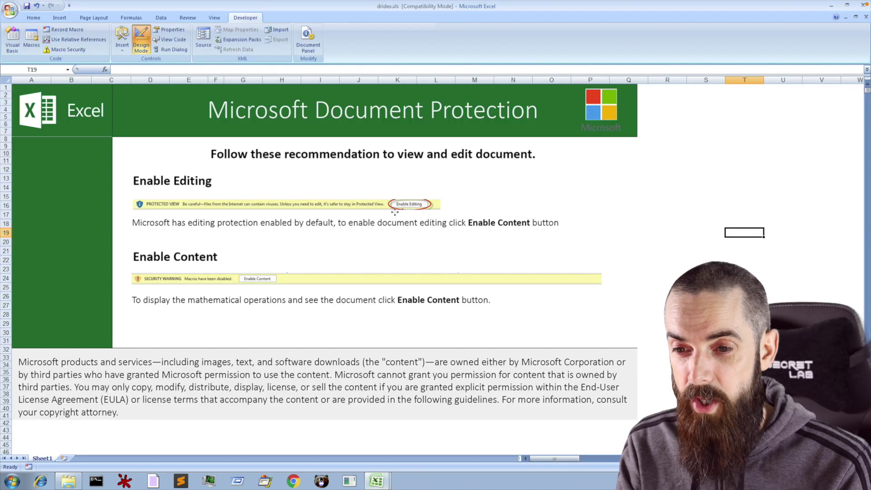
click(668, 152)
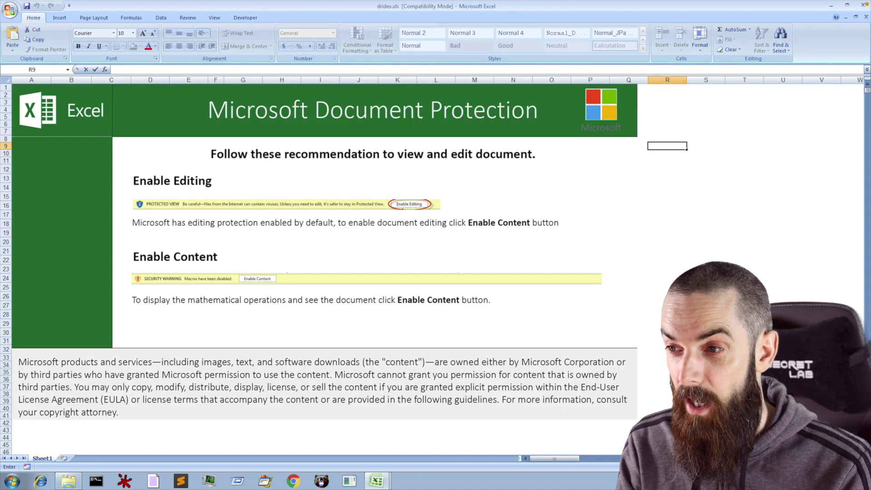
scroll(669, 151, down, 20)
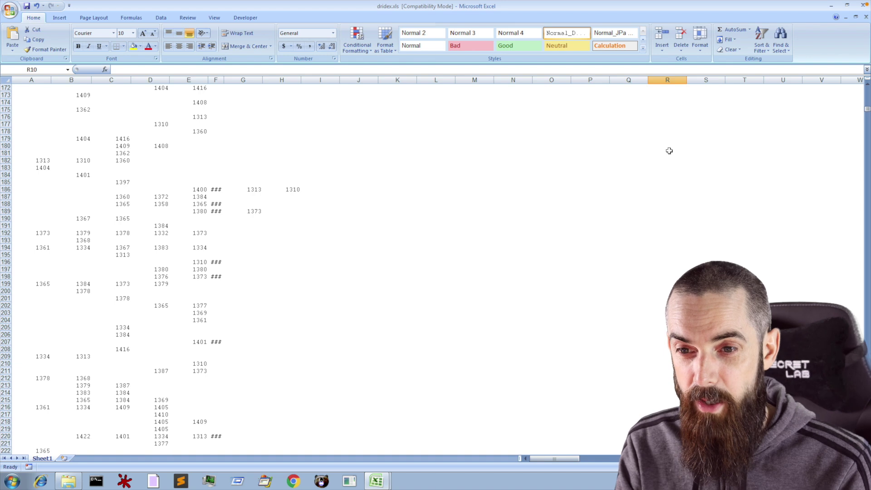
click(88, 211)
drag(87, 211, 411, 352)
right_click(408, 371)
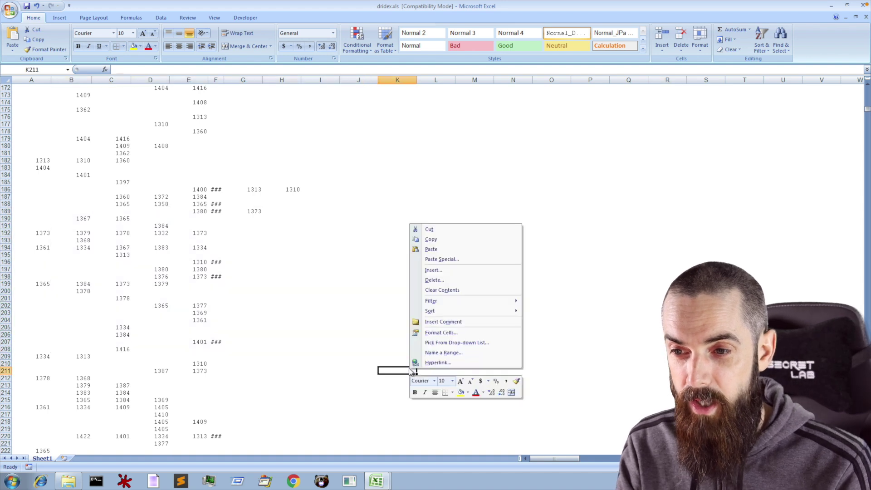
click(366, 349)
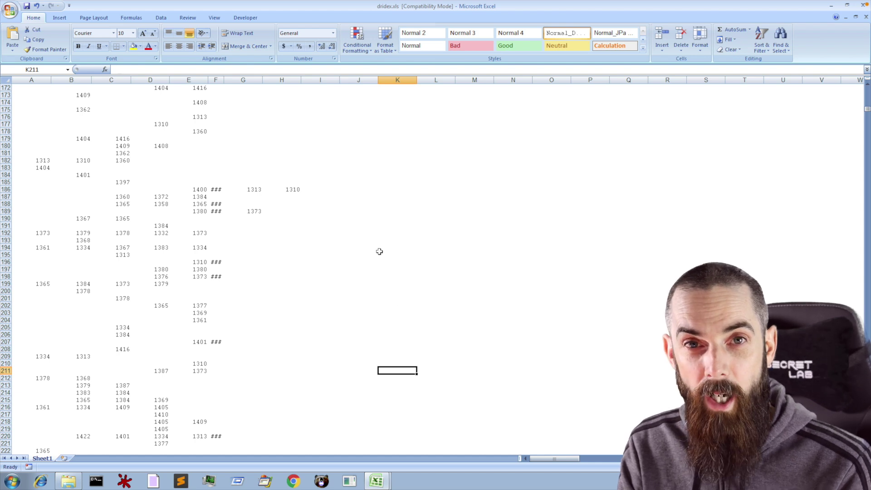
Switch back to the dridex.xls report in Intezer Analyze and review its TTPs and IOCs
key(ctrl+Left)
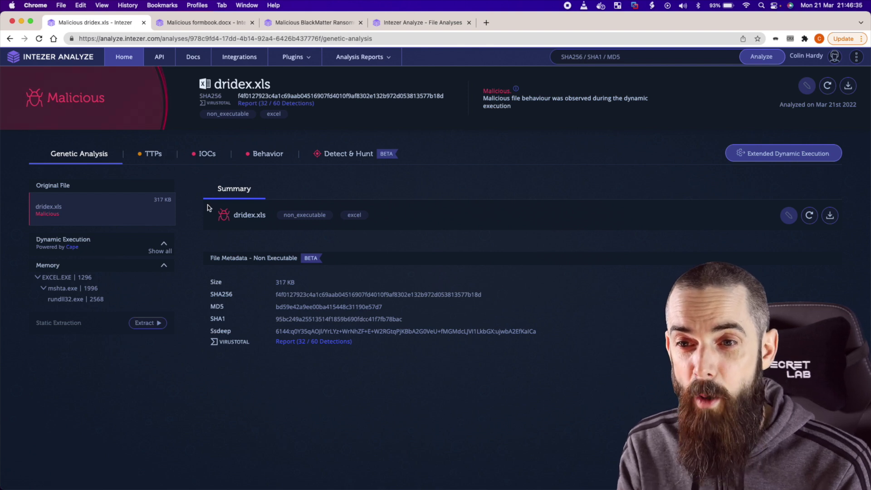
click(153, 155)
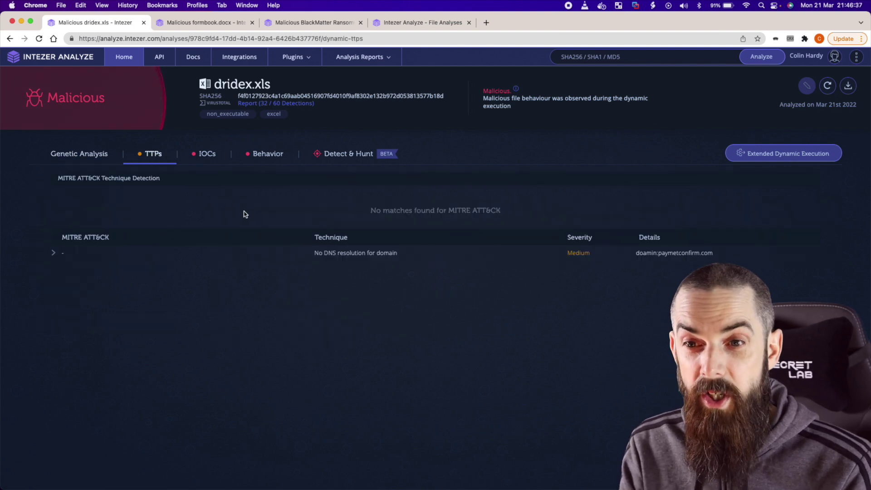
click(210, 157)
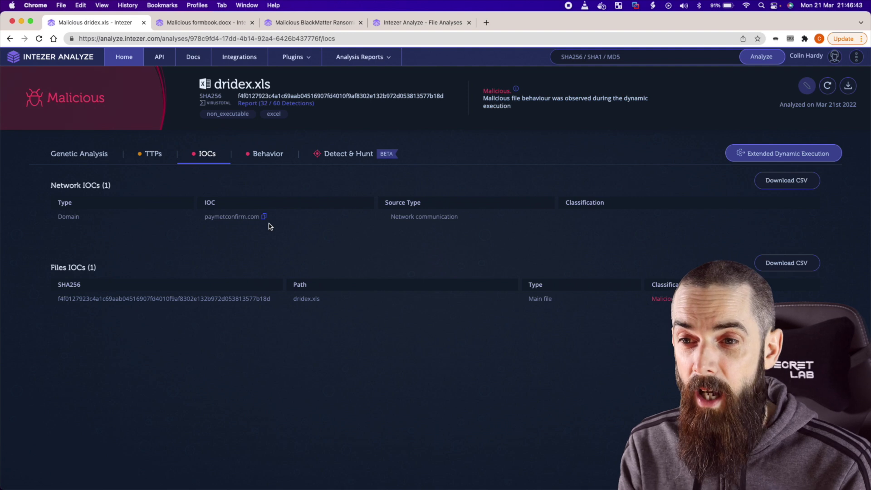
Examine the behavior of dridex.xls, including all execution screenshots, the process tree and the network activity
click(263, 154)
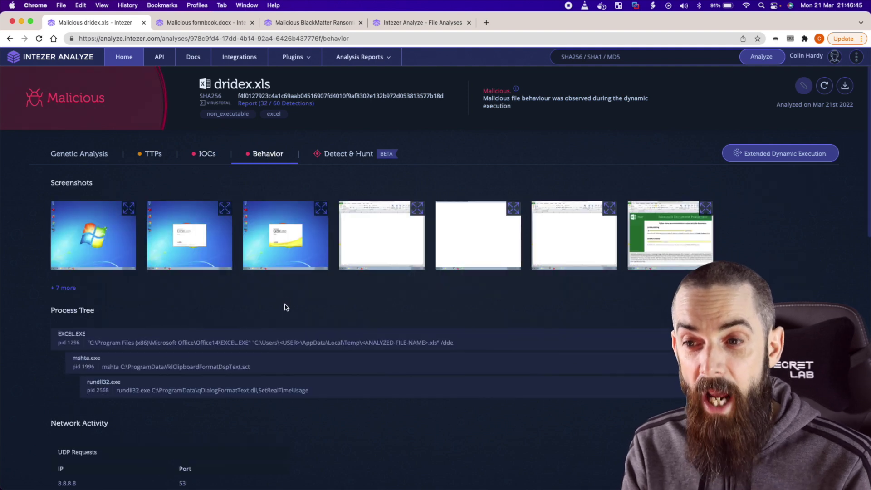
click(63, 288)
scroll(472, 300, down, 1)
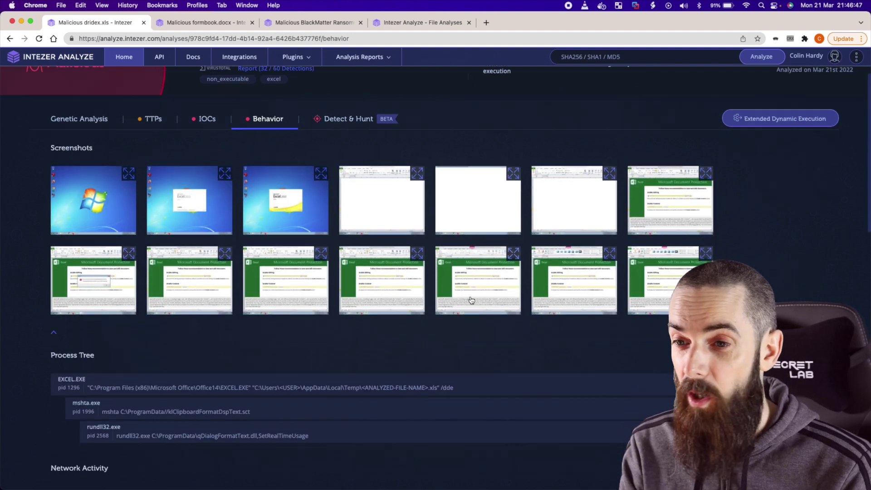
scroll(471, 300, down, 1)
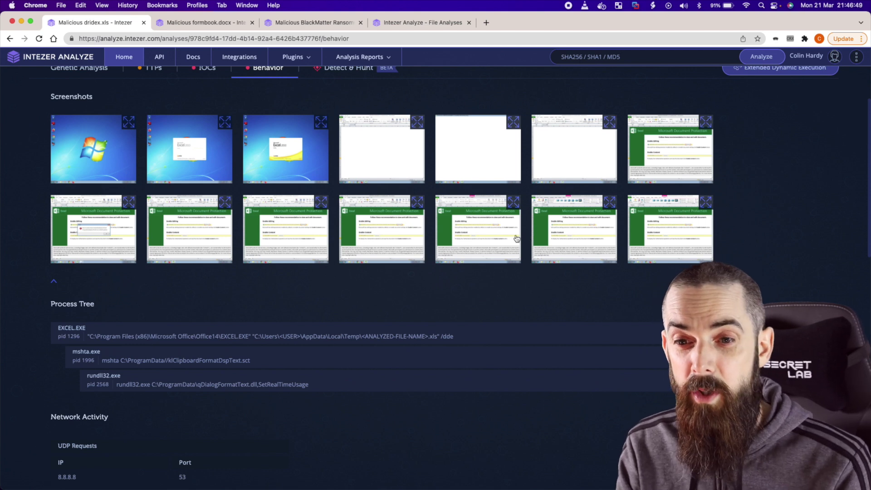
scroll(367, 251, down, 3)
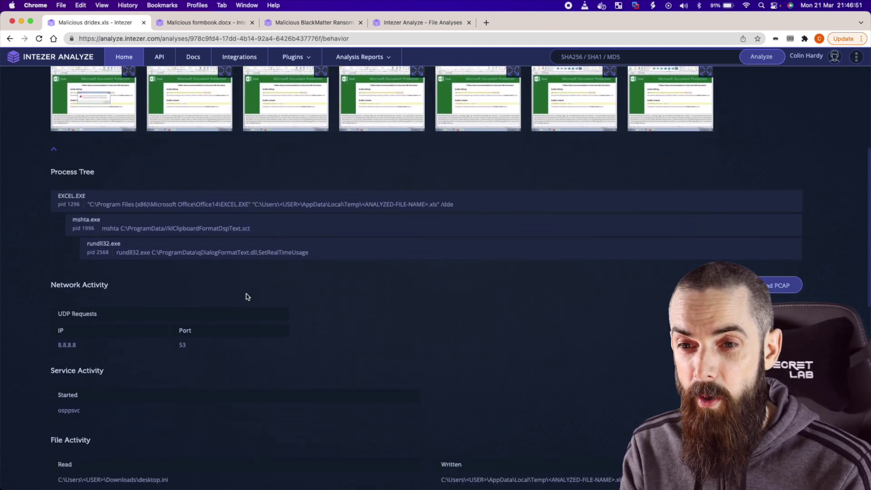
Examine the service, file and registry activity recorded in the behavior report of dridex.xls
scroll(247, 296, down, 2)
scroll(330, 285, down, 6)
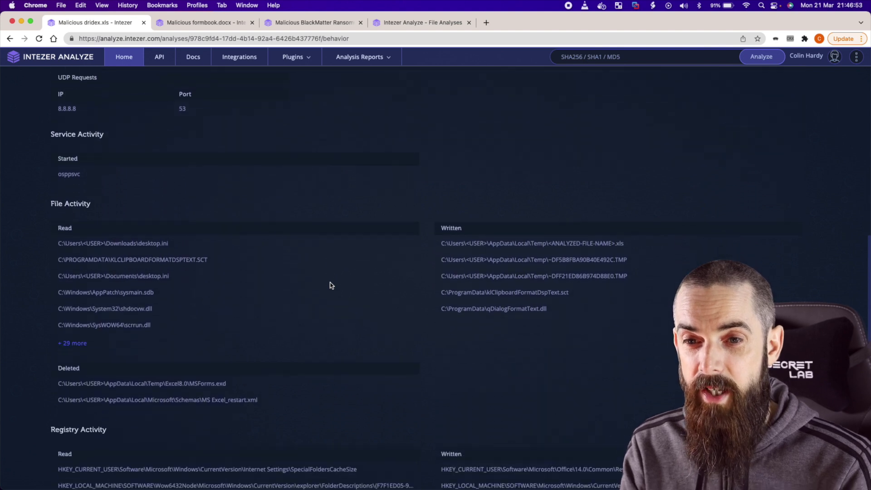
scroll(379, 297, down, 3)
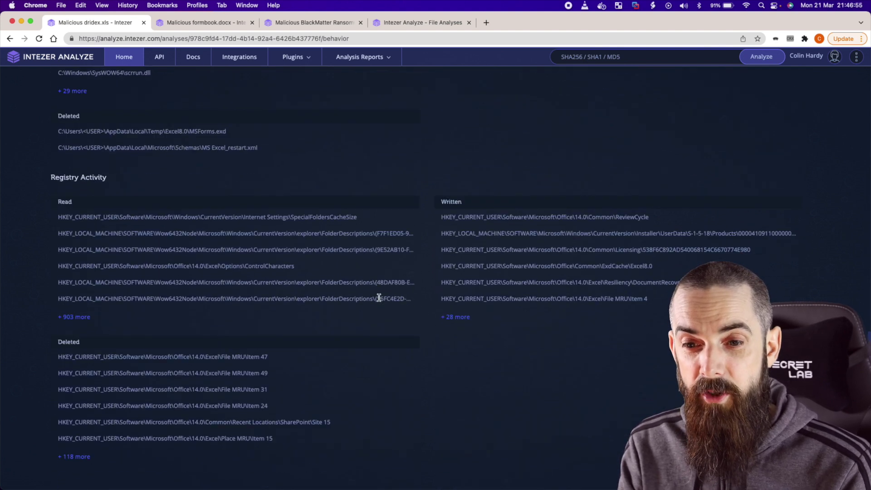
scroll(379, 297, up, 15)
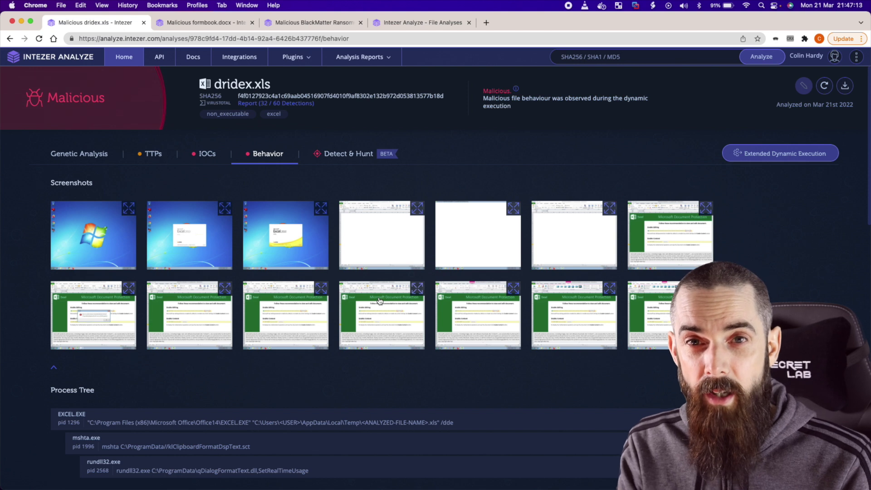
scroll(408, 350, down, 15)
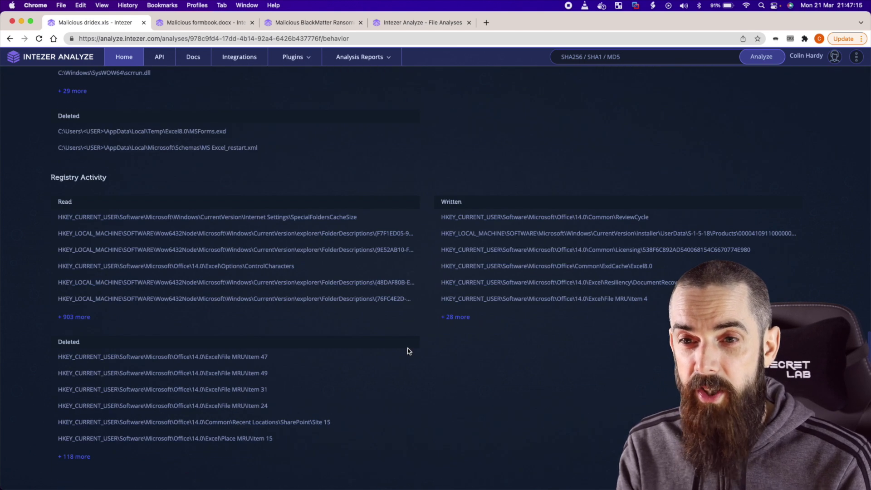
scroll(409, 351, up, 20)
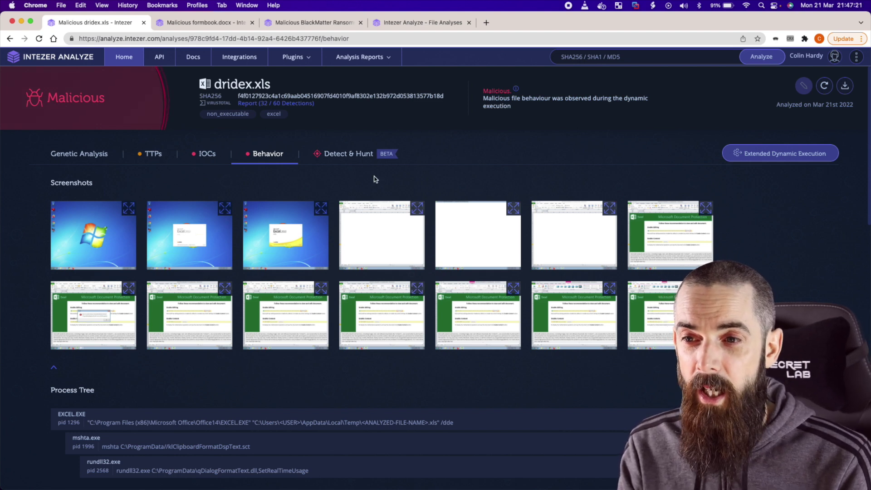
Glance at the Detect & Hunt results of dridex.xls, and recheck the file activity in its behavior report
click(361, 156)
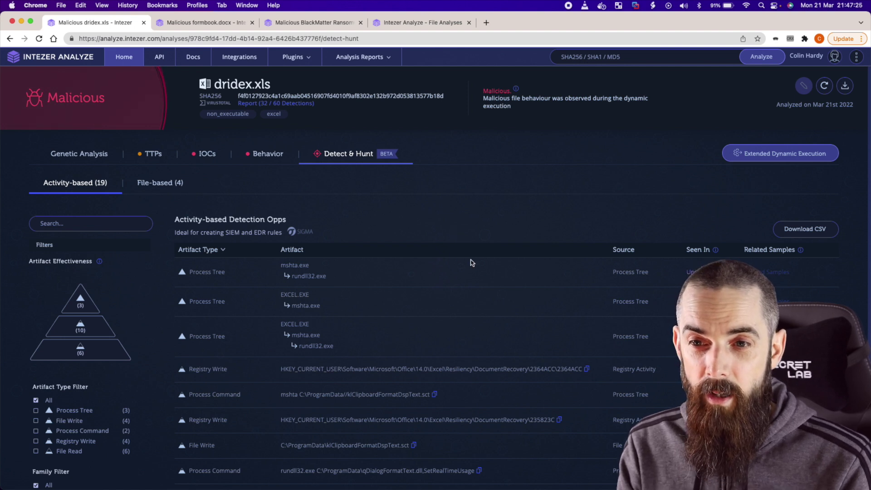
click(268, 153)
scroll(336, 272, down, 10)
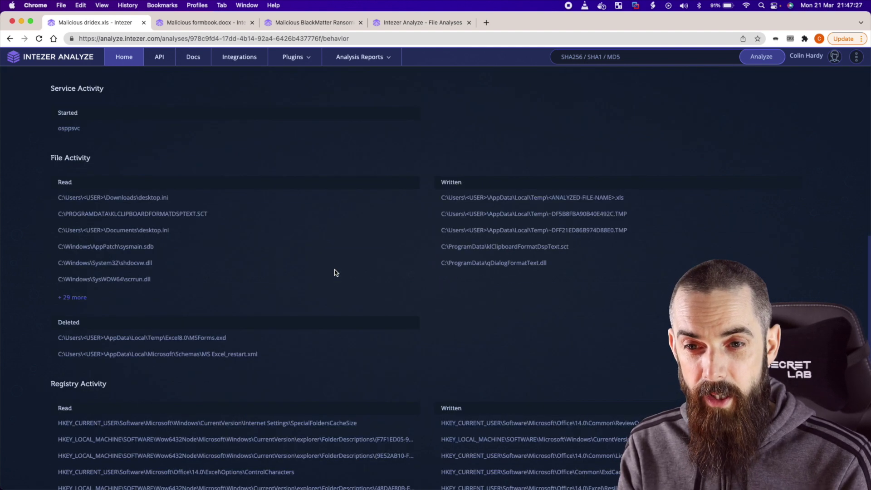
scroll(335, 272, up, 10)
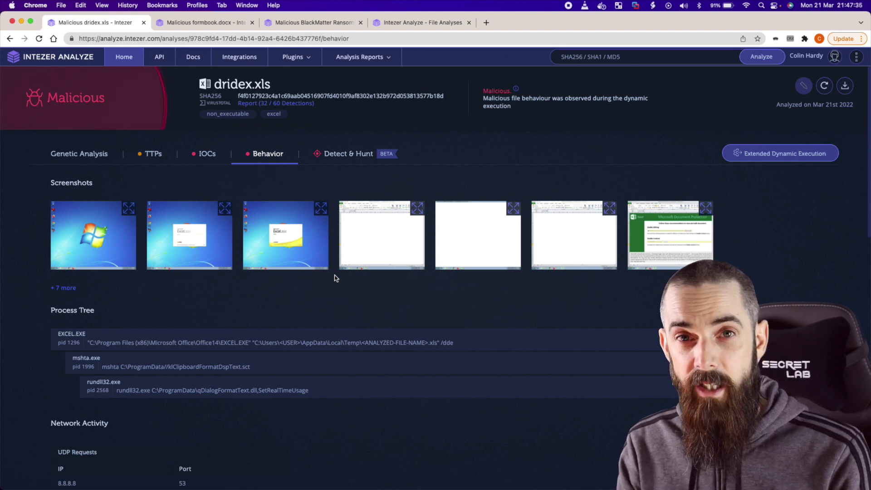
Review the activity-based and file-based detection opportunities for dridex.xls under Detect & Hunt
click(351, 150)
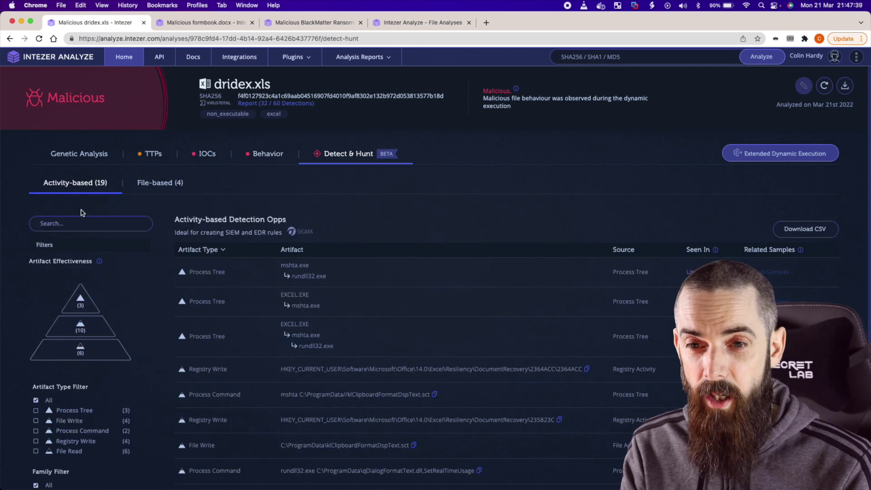
scroll(142, 272, down, 2)
drag(182, 169, 235, 163)
click(143, 131)
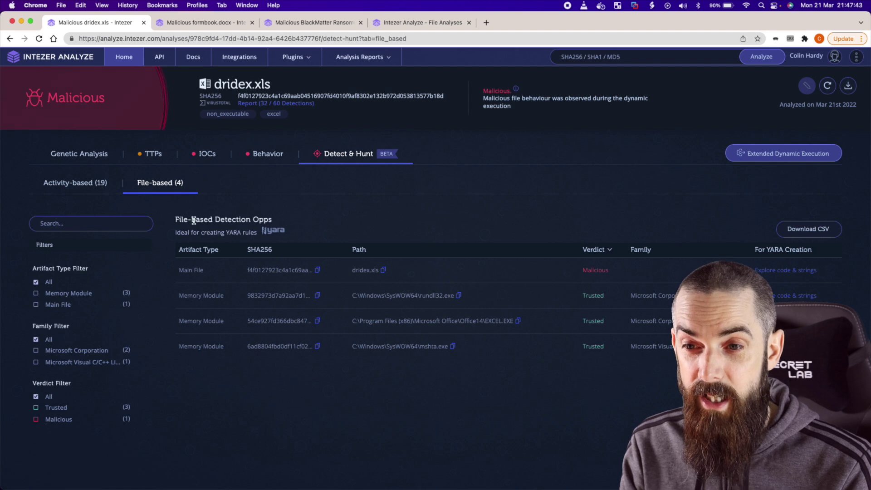
drag(192, 220, 271, 220)
click(325, 226)
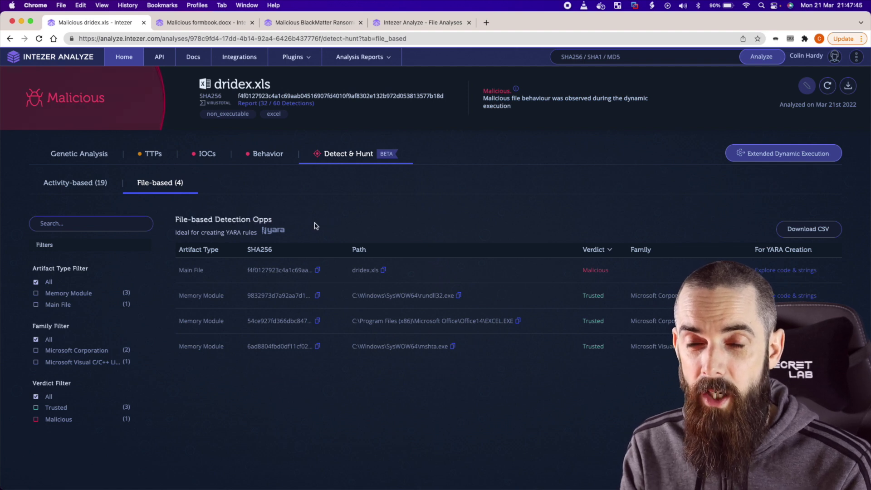
Filter the activity-based detection opportunities of dridex.xls to the lowest effectiveness tier, the File Read artifacts, and inspect them
click(100, 182)
scroll(320, 256, down, 2)
scroll(320, 255, down, 1)
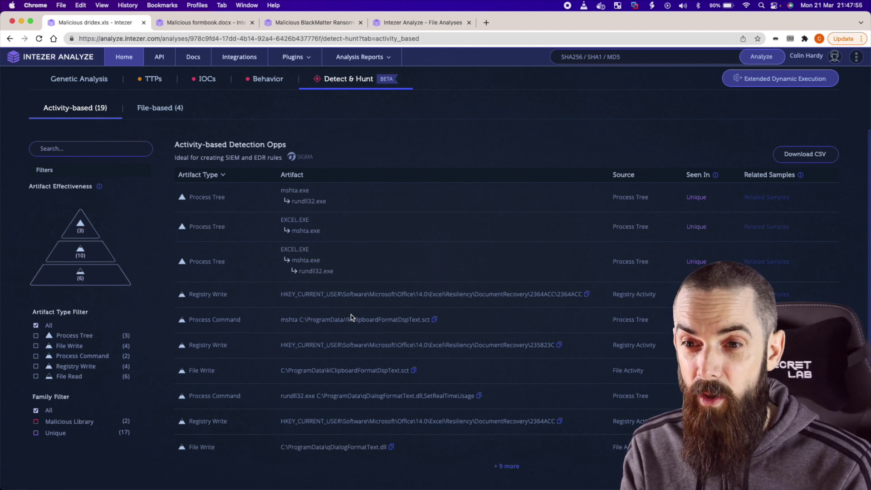
click(83, 276)
drag(202, 210, 263, 210)
click(262, 210)
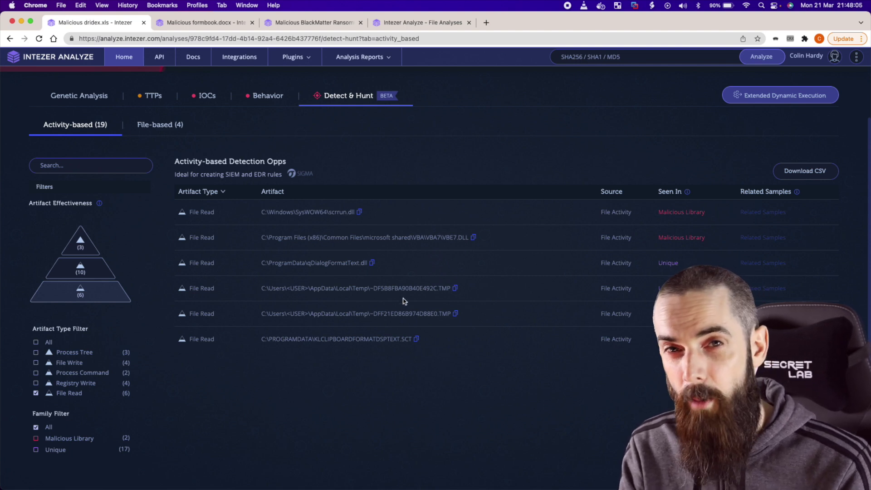
Filter the activity-based artifacts by the middle effectiveness tier and by the highest tier, and inspect the Process Tree artifacts
click(74, 270)
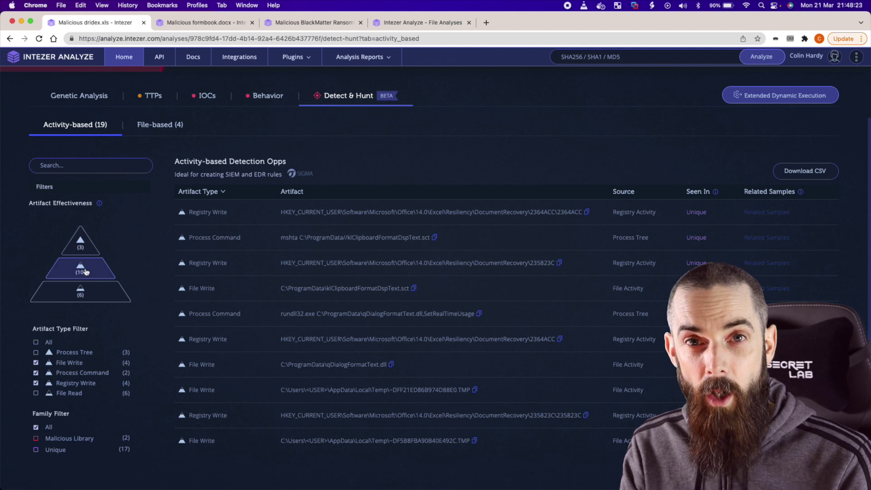
click(80, 241)
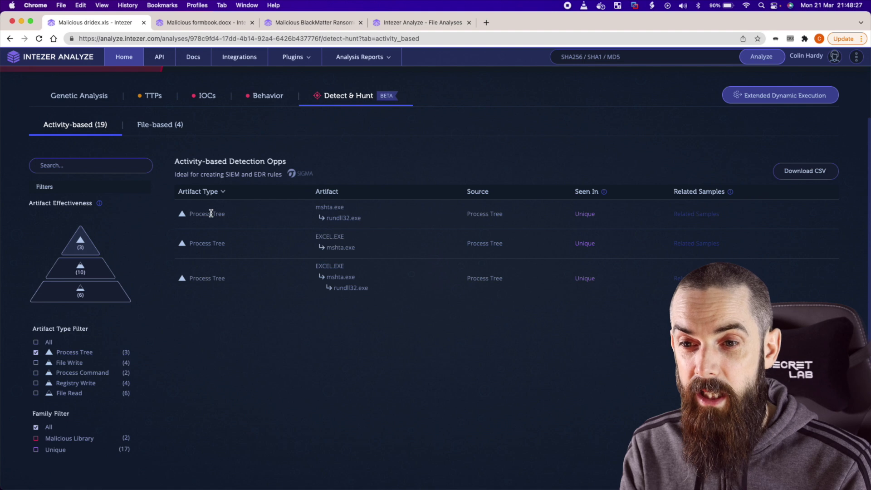
drag(211, 214, 266, 220)
click(265, 219)
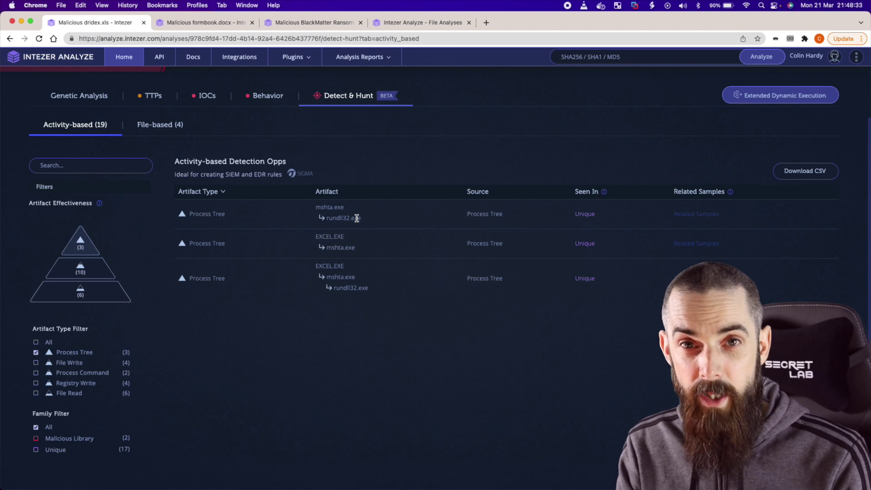
scroll(420, 280, up, 3)
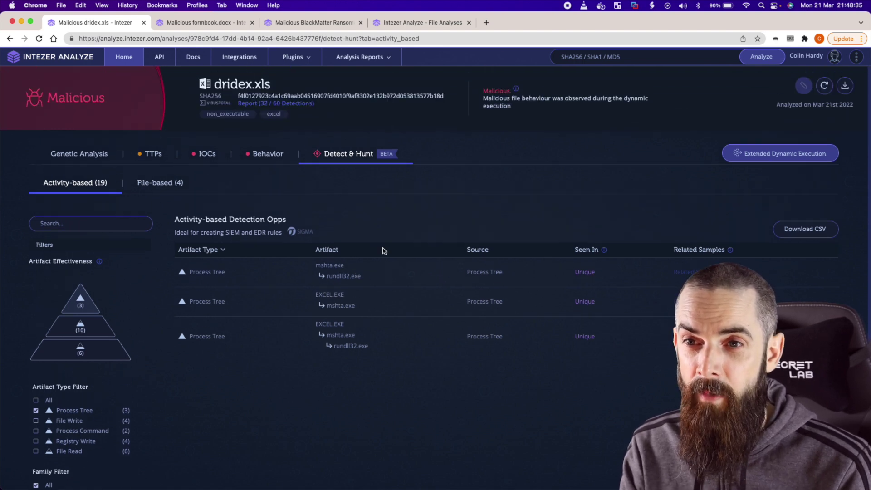
Switch to the formbook.docx report and open the 07 Jan 2022 Formbook analysis from its additional classifications
click(210, 27)
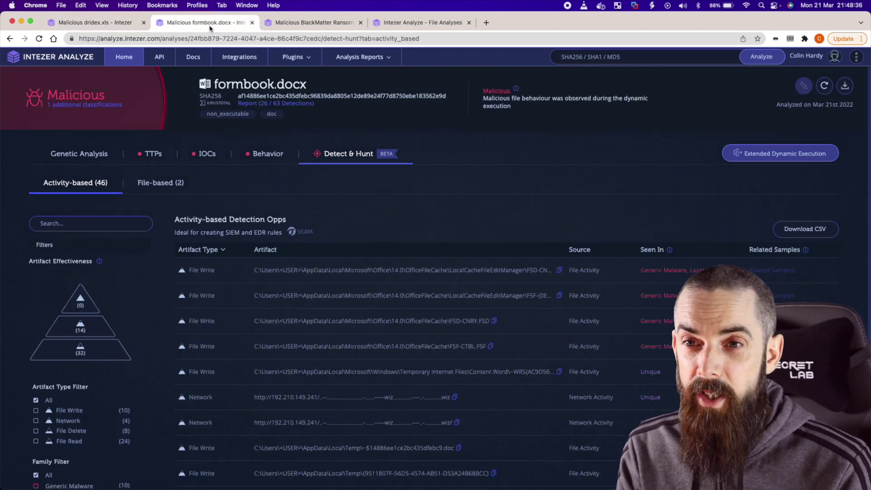
click(108, 156)
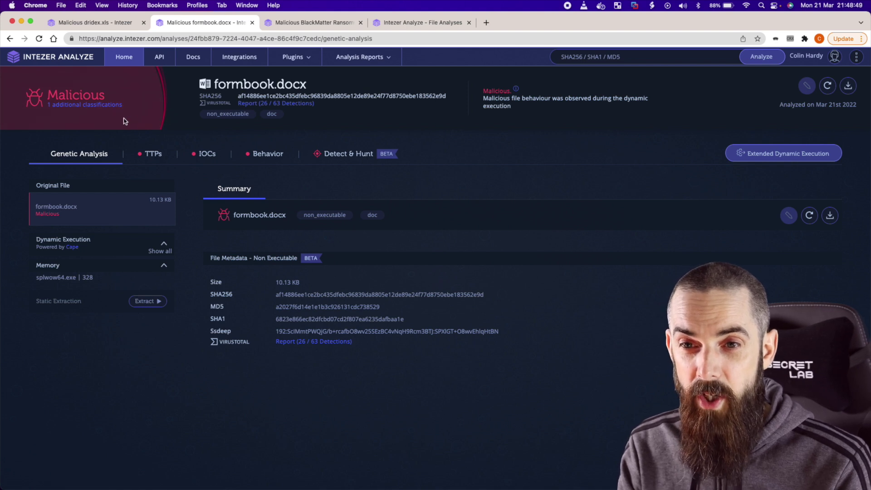
click(109, 106)
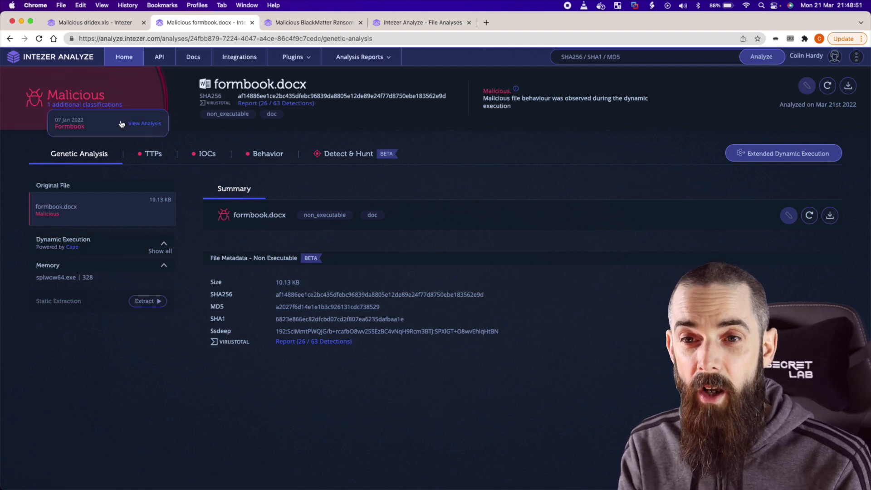
click(135, 126)
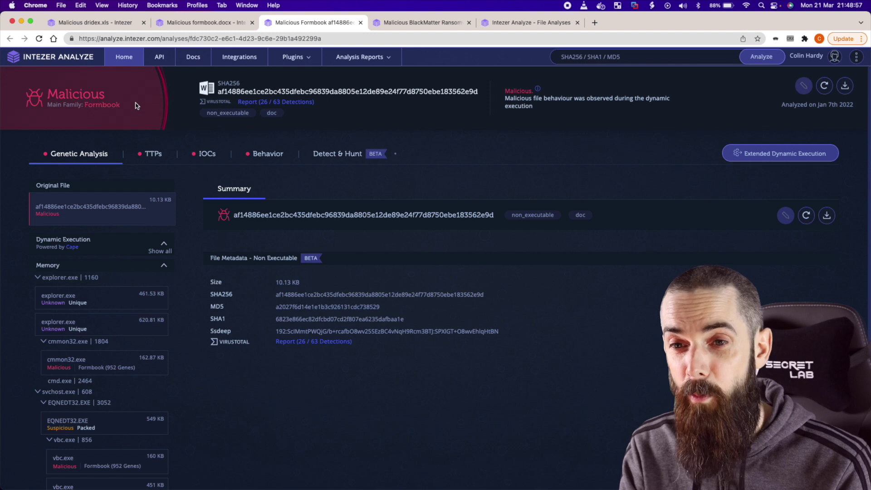
Examine the memory process tree and dropped files in the genetic analysis of the Formbook sample
scroll(180, 305, down, 2)
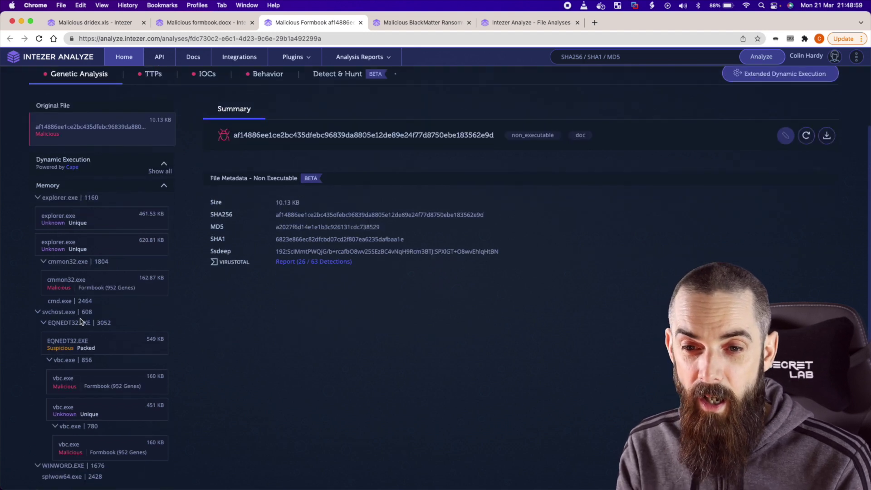
scroll(77, 325, down, 3)
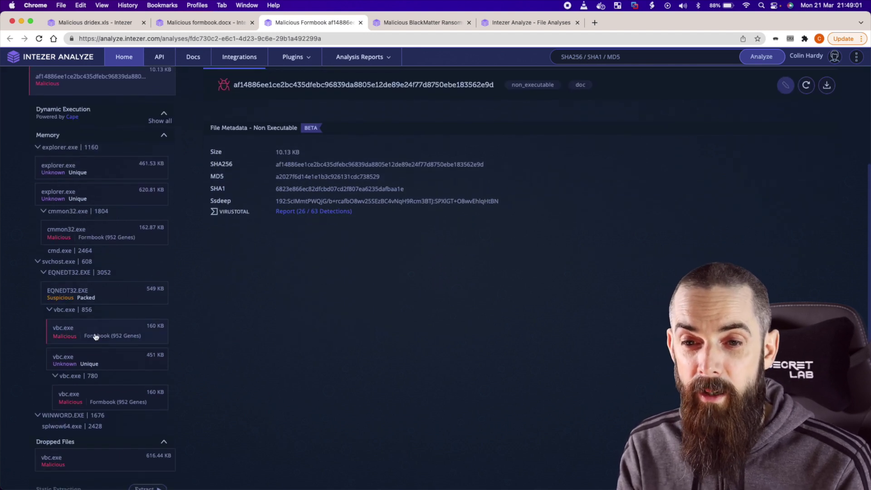
scroll(95, 336, down, 1)
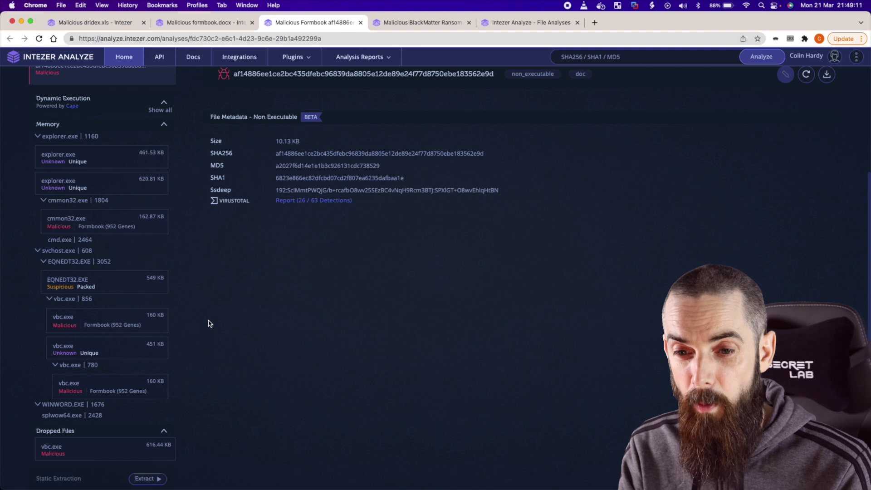
scroll(208, 323, up, 5)
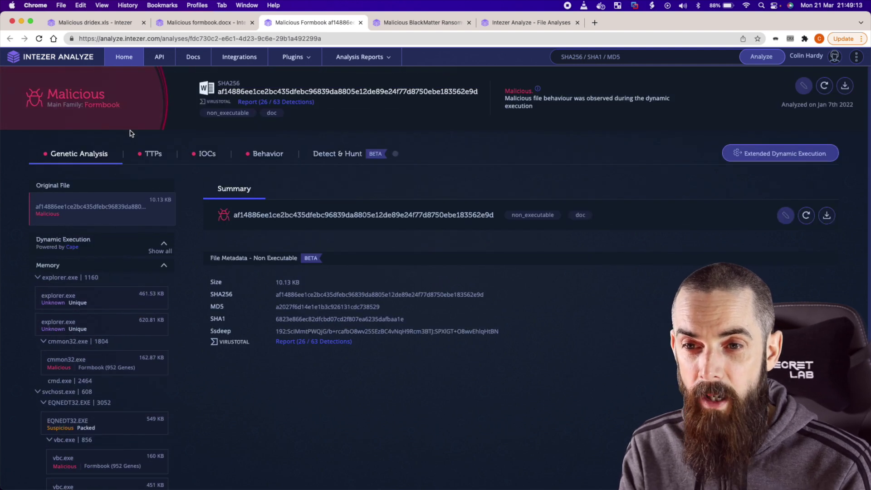
Review the TTPs of the Formbook sample, including its Process Injection and Exploitation for Client Execution techniques in the MITRE ATT&CK matrix
click(147, 153)
scroll(286, 338, down, 1)
scroll(286, 338, down, 5)
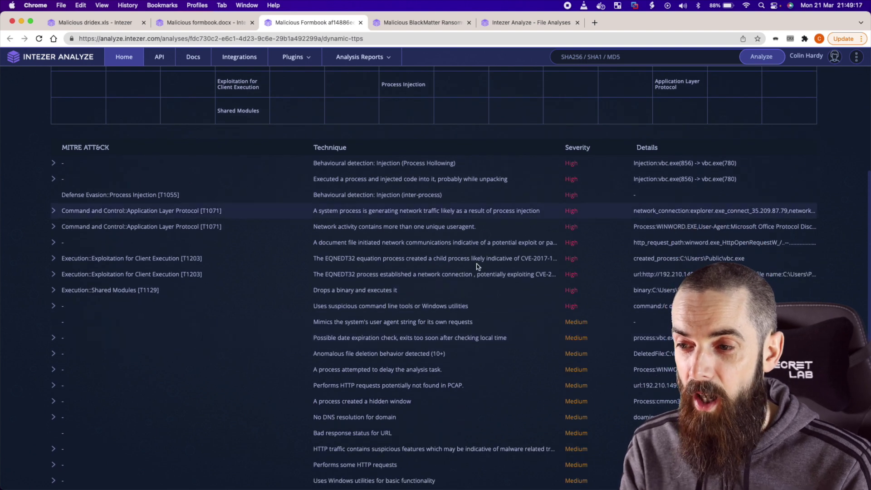
scroll(495, 337, down, 1)
scroll(494, 336, up, 3)
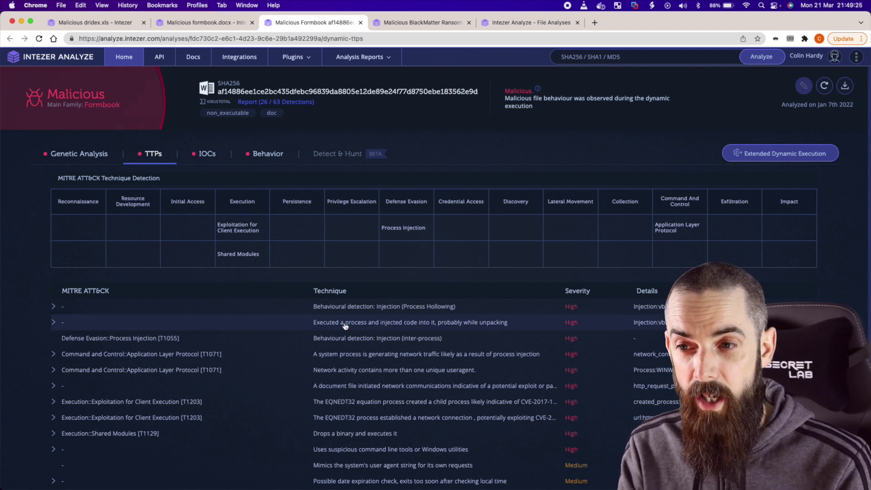
drag(384, 227, 428, 228)
drag(218, 225, 251, 236)
click(251, 235)
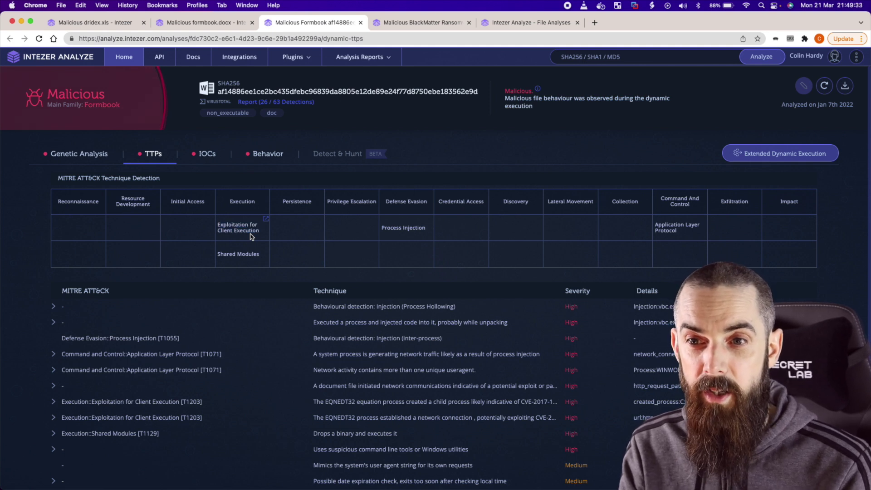
Review the IOCs of the Formbook sample and examine the process tree and network activity in its behavior report
click(195, 156)
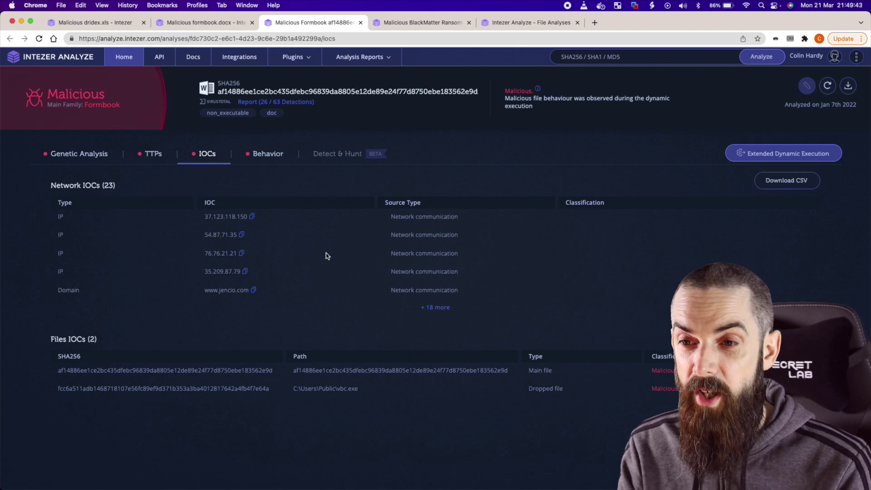
click(263, 153)
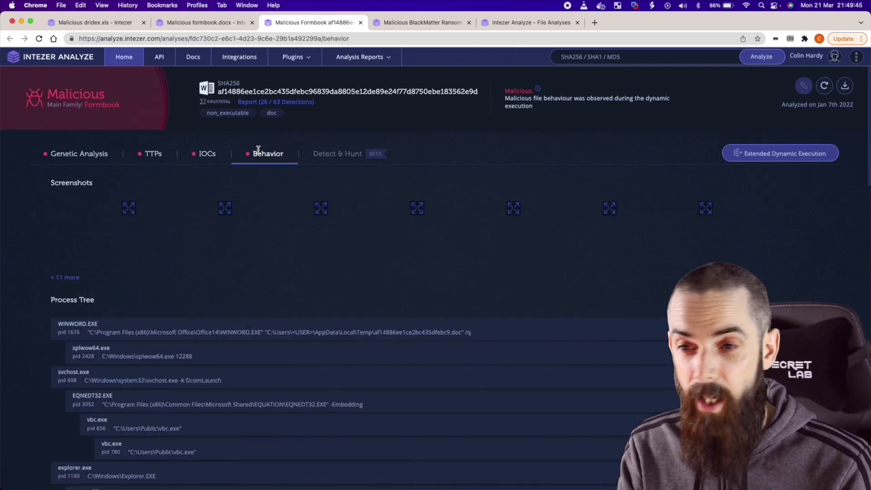
scroll(305, 297, down, 3)
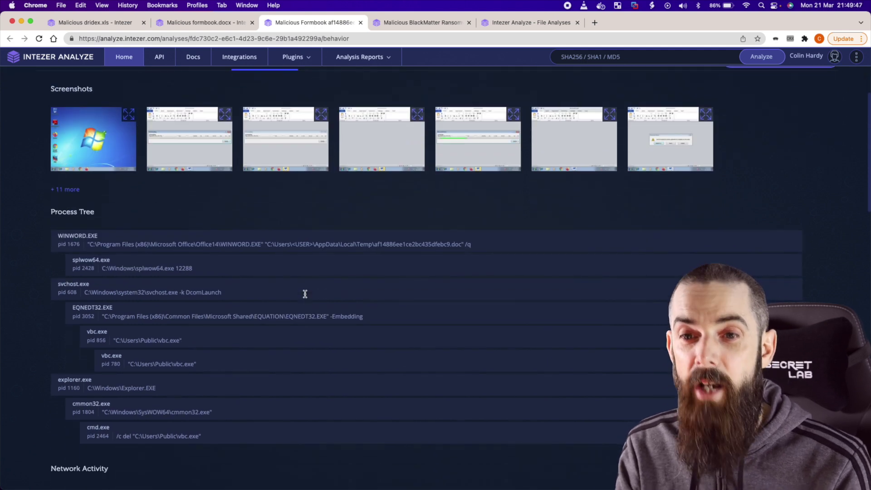
scroll(305, 294, down, 2)
scroll(290, 268, down, 2)
scroll(290, 266, down, 8)
scroll(290, 266, up, 5)
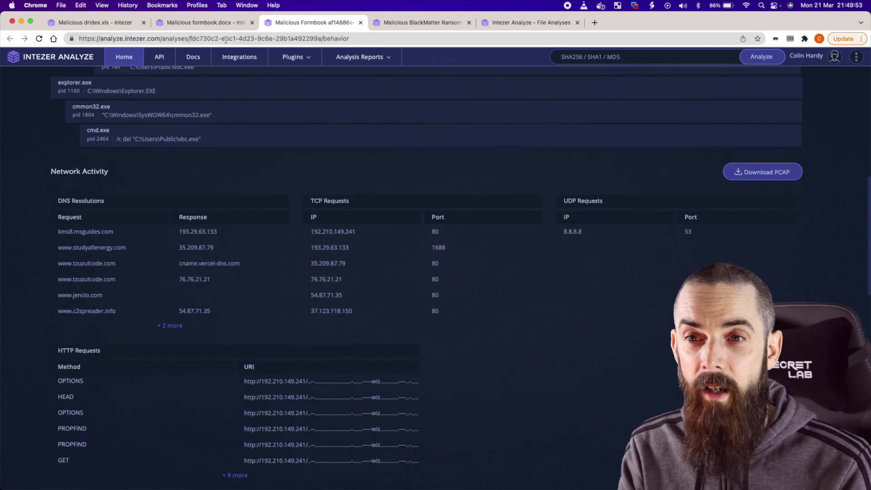
Return to the formbook.docx report and filter its activity-based detection opportunities to the middle effectiveness tier, File Write and Network artifacts
click(213, 26)
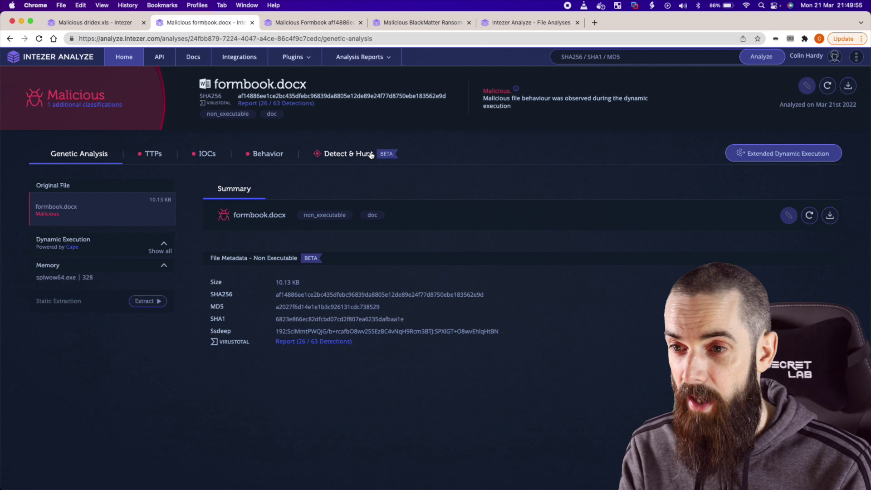
click(355, 154)
scroll(425, 356, down, 3)
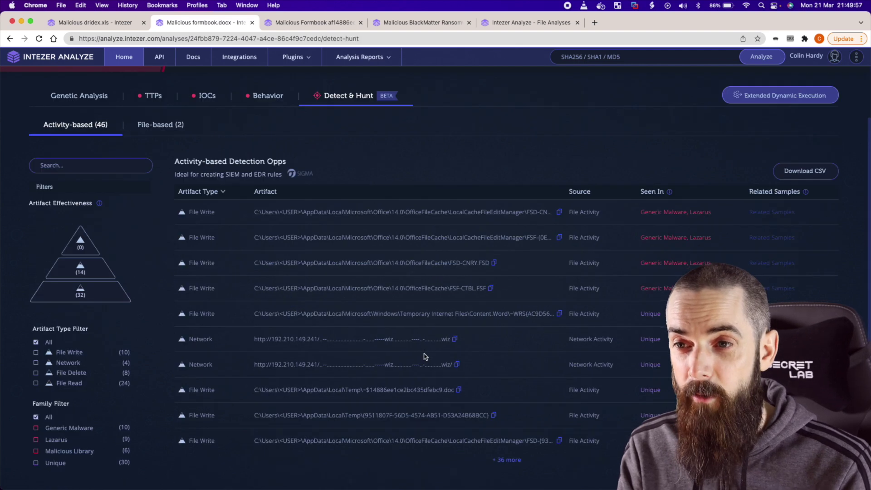
click(90, 271)
drag(201, 212, 368, 213)
click(368, 214)
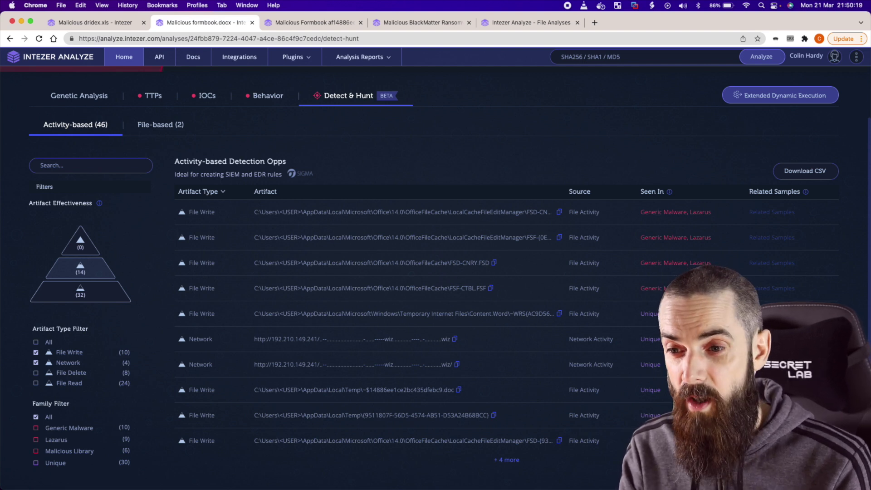
Switch to the BlackMatter ransomware report and review its MITRE ATT&CK techniques, network and file IOCs, and behavior screenshots
scroll(255, 211, up, 3)
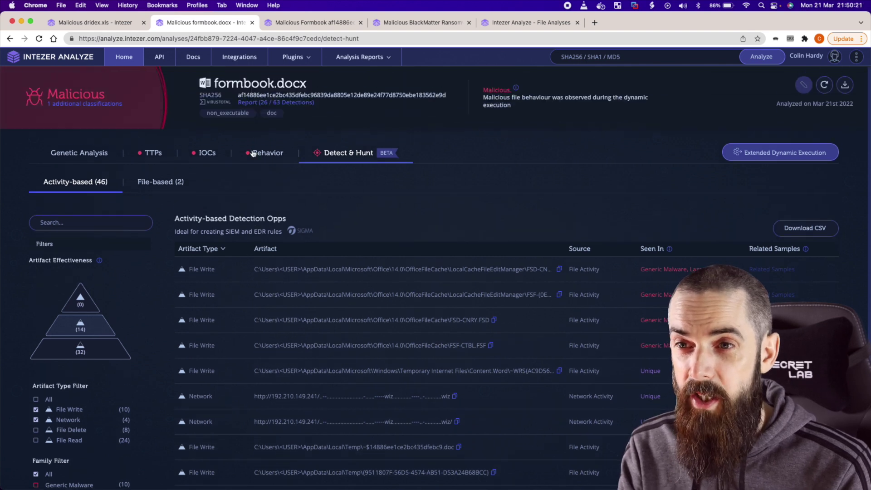
click(421, 22)
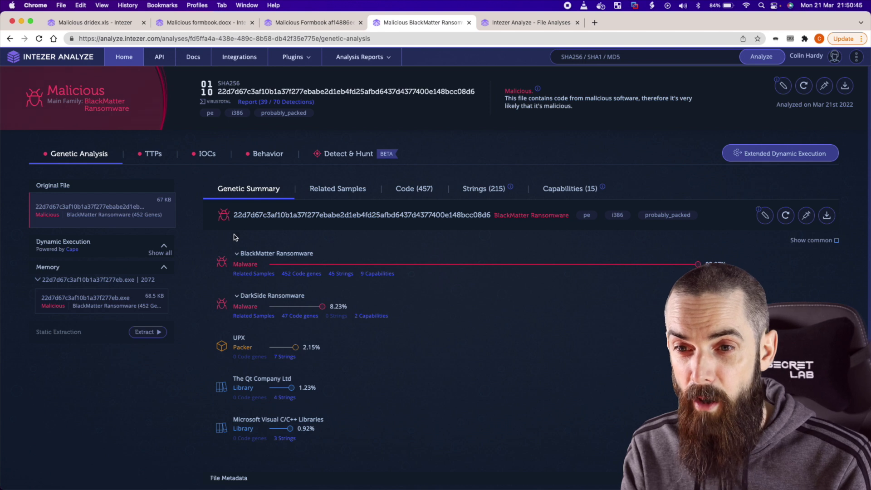
click(152, 154)
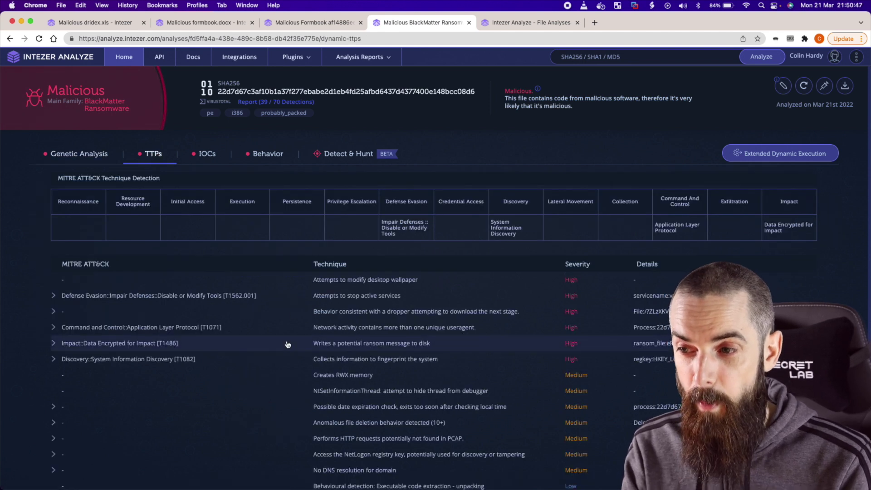
scroll(287, 345, down, 1)
click(207, 113)
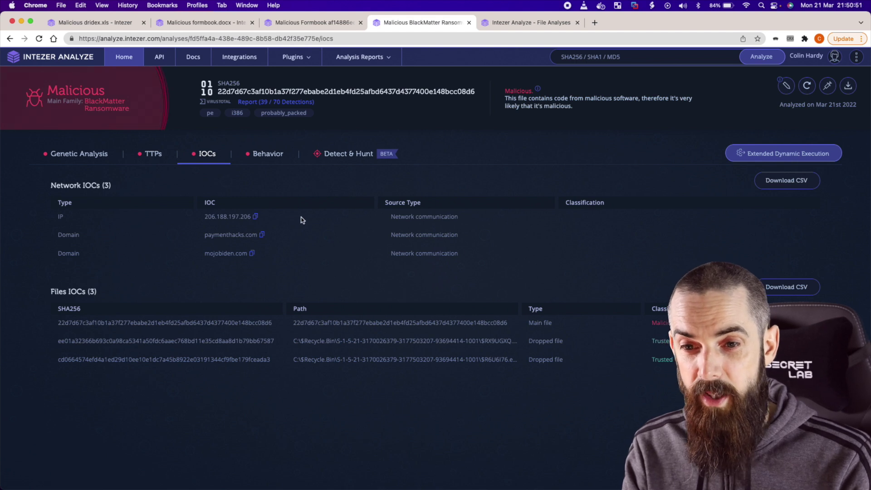
click(260, 159)
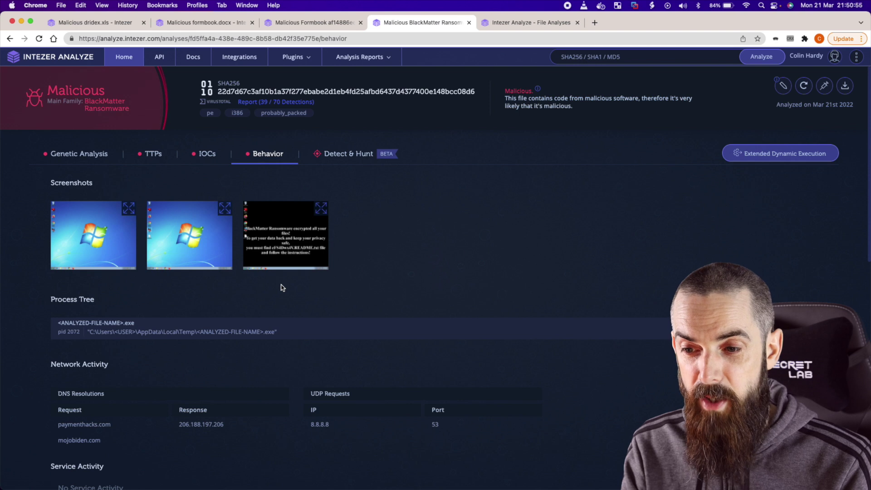
Examine the activity-based detection opportunities of the BlackMatter sample, including its Registry Write, Network and File Read artifacts
click(367, 155)
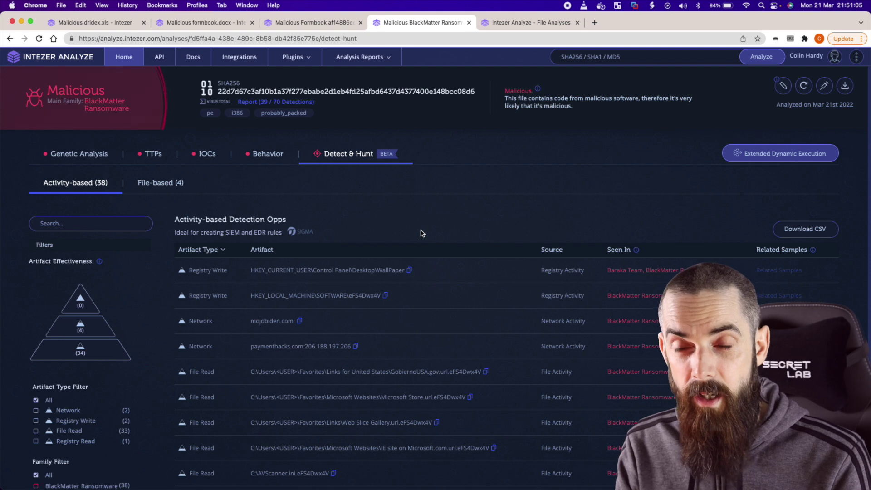
scroll(421, 233, down, 1)
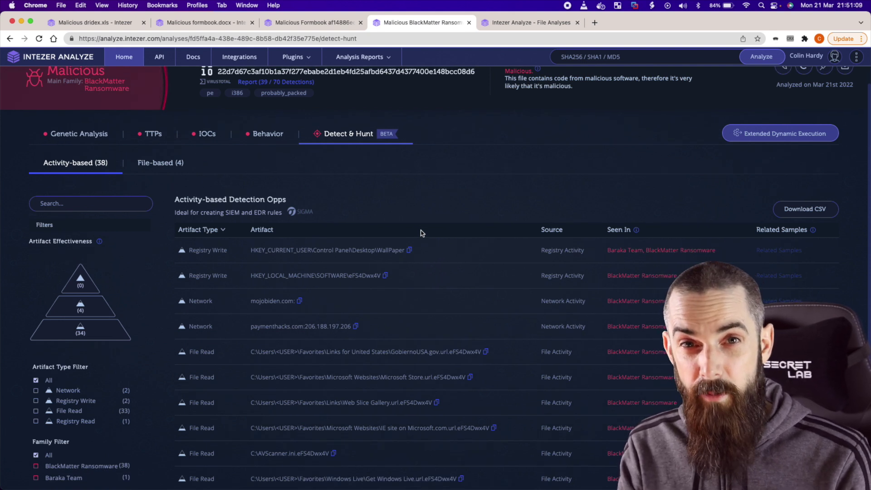
scroll(472, 344, down, 2)
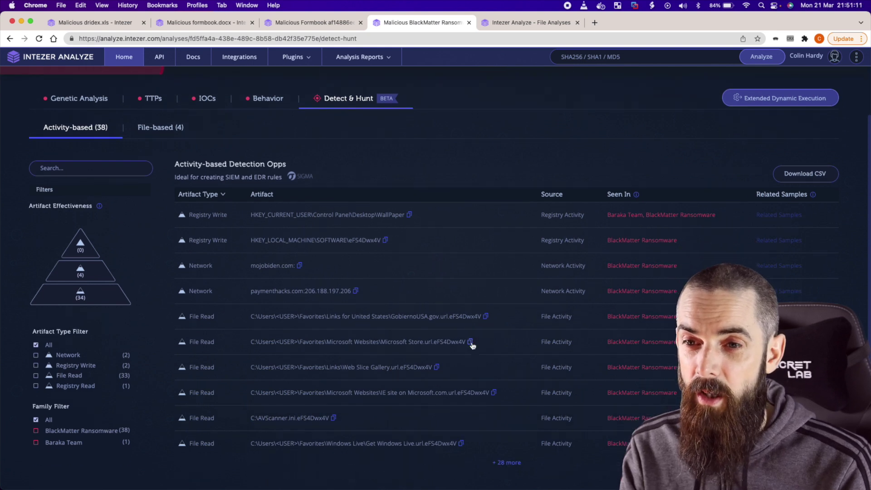
drag(180, 162, 274, 163)
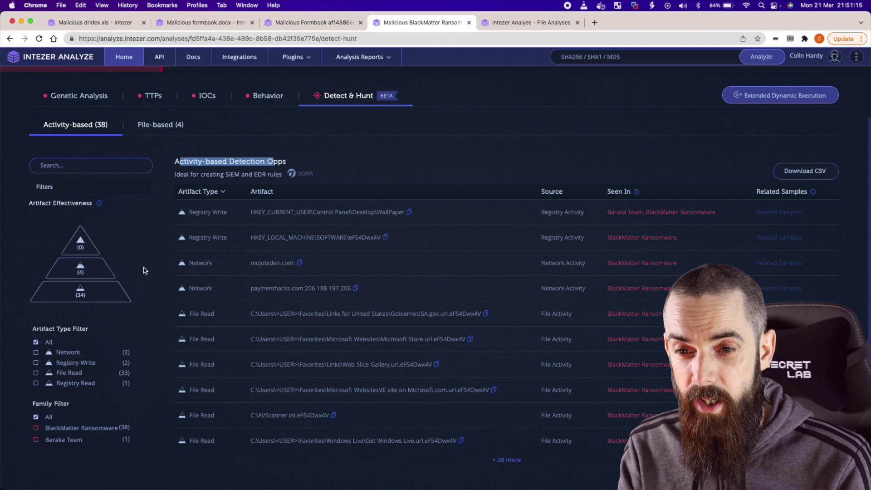
drag(217, 209, 277, 212)
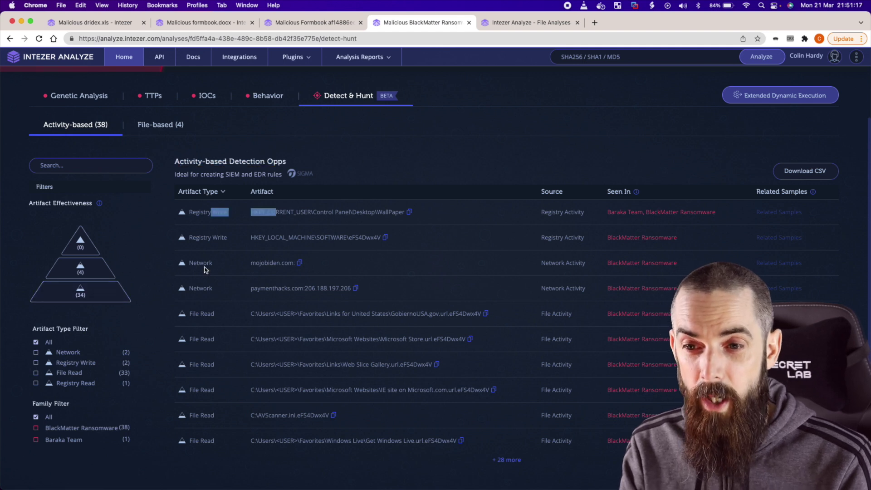
drag(200, 263, 253, 265)
click(202, 314)
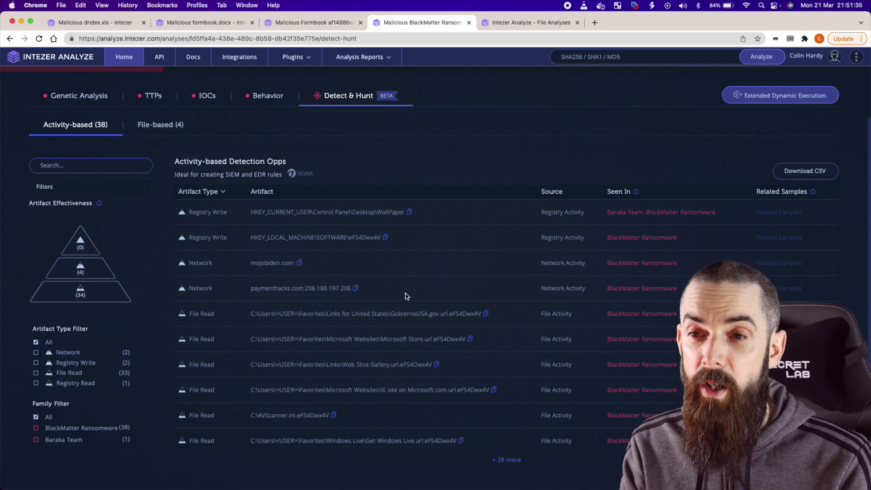
scroll(407, 295, up, 2)
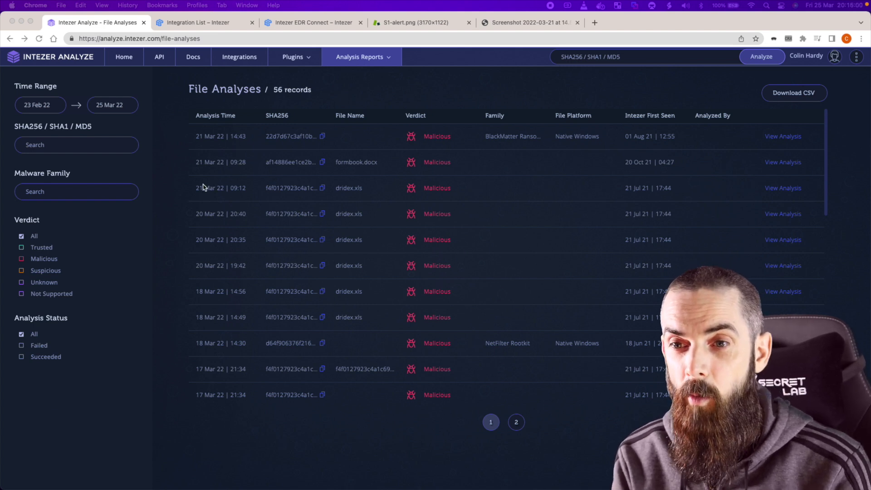
Review the EDR, SOAR and security tools entries in the Integration List article, and open the Intezer EDR Connect article
click(205, 22)
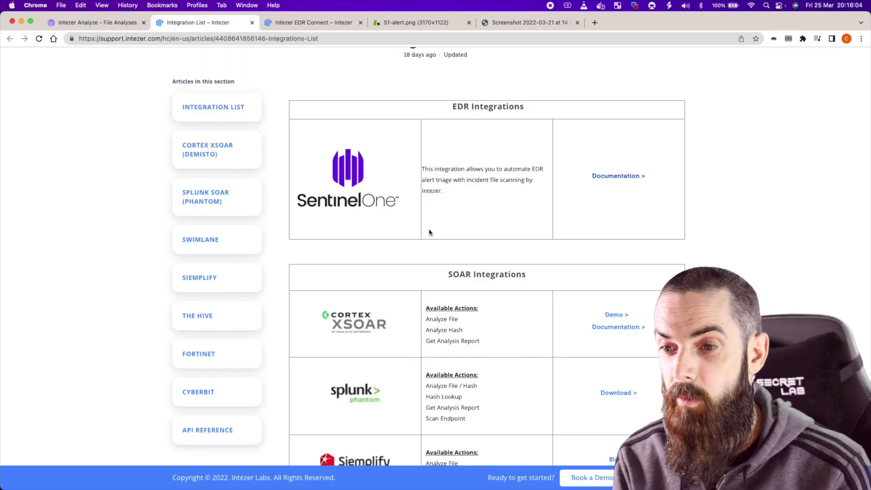
scroll(475, 285, down, 3)
scroll(475, 284, up, 2)
scroll(475, 285, down, 2)
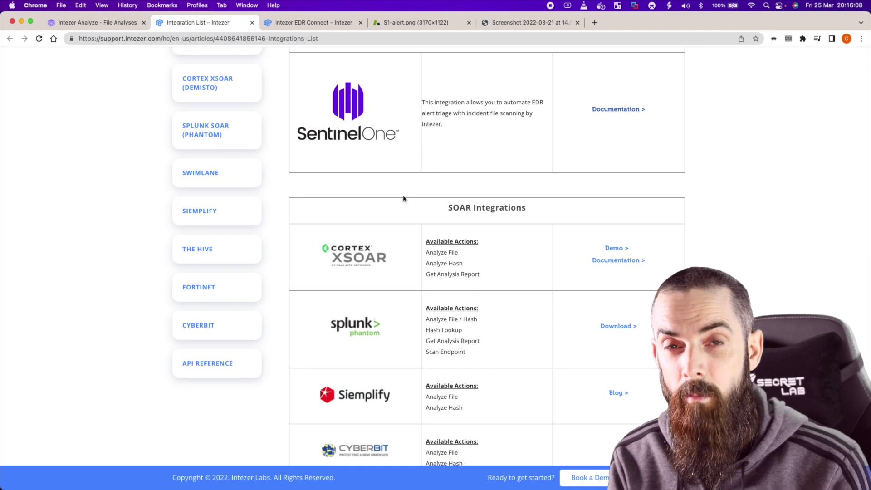
scroll(404, 198, up, 2)
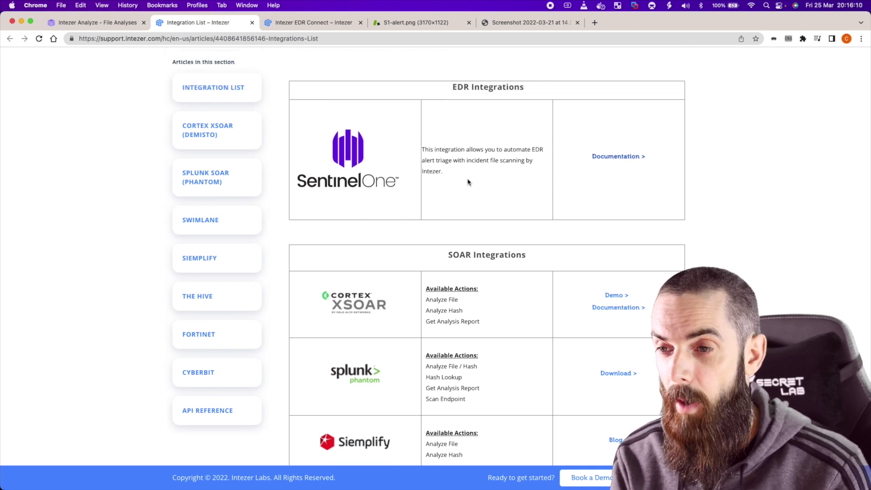
scroll(488, 215, down, 5)
scroll(488, 214, down, 15)
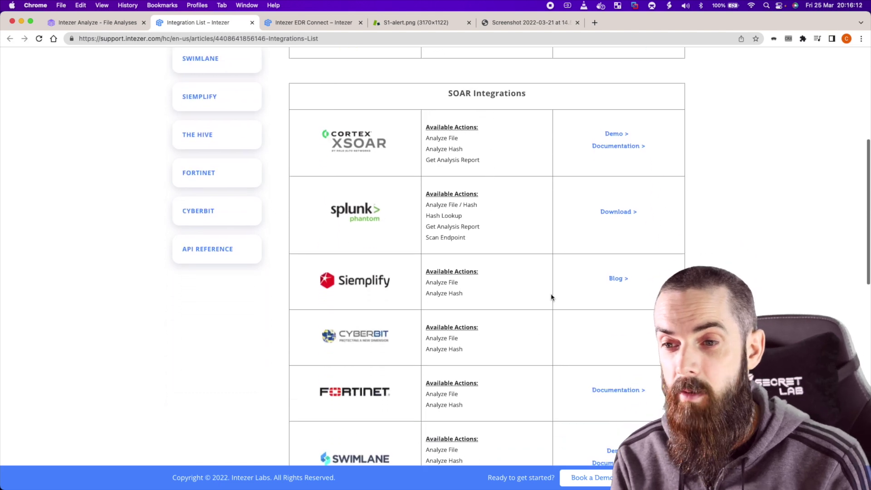
scroll(529, 334, down, 7)
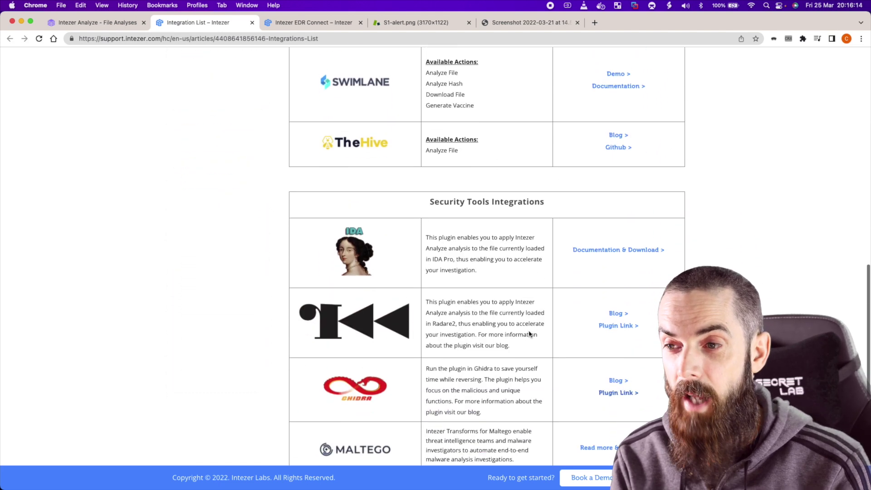
scroll(529, 334, up, 20)
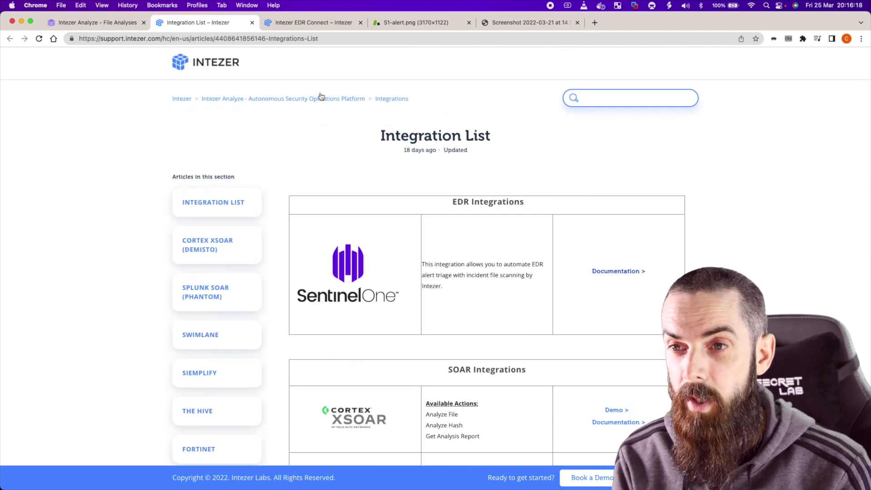
click(320, 23)
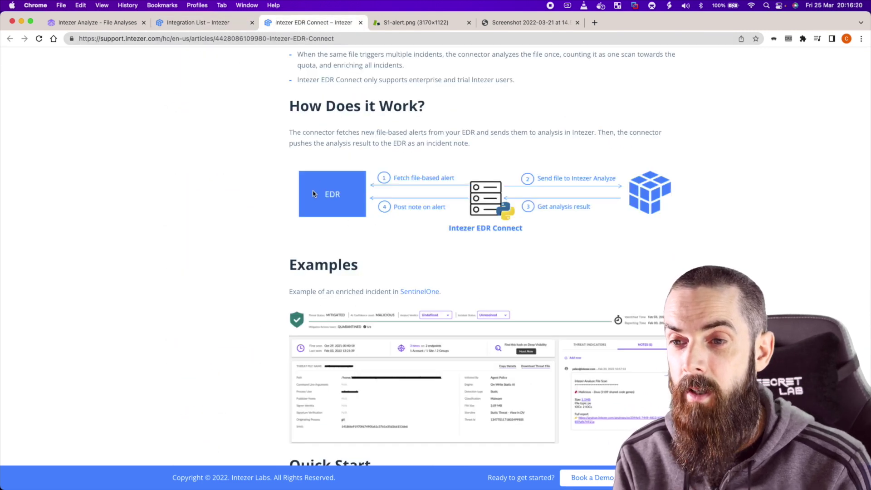
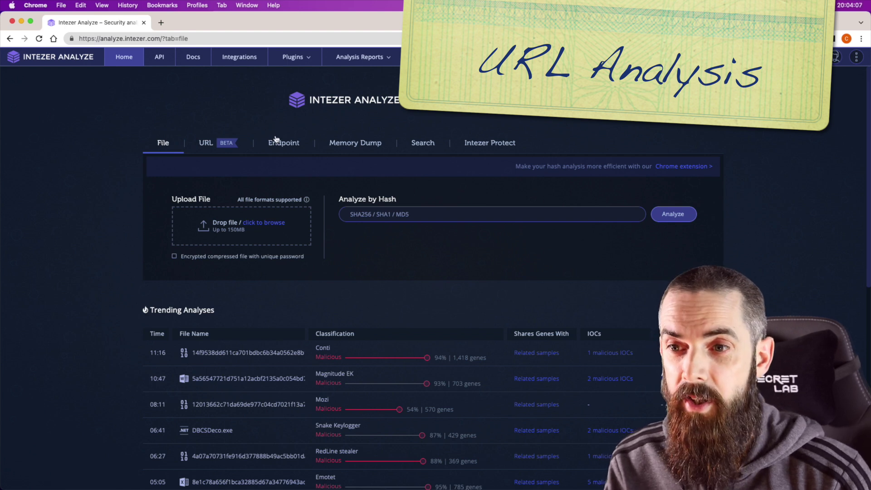
View the Endpoint, Intezer Protect and Memory Dump options on the Intezer Analyze home page
click(289, 141)
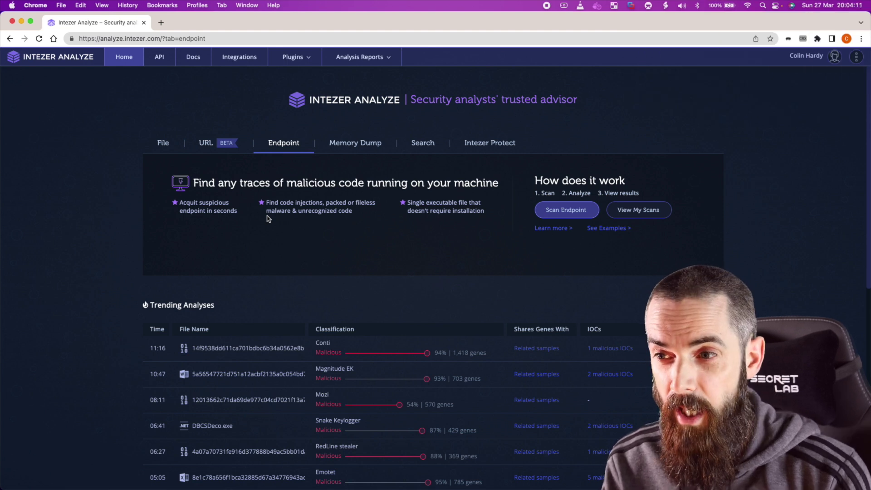
click(478, 143)
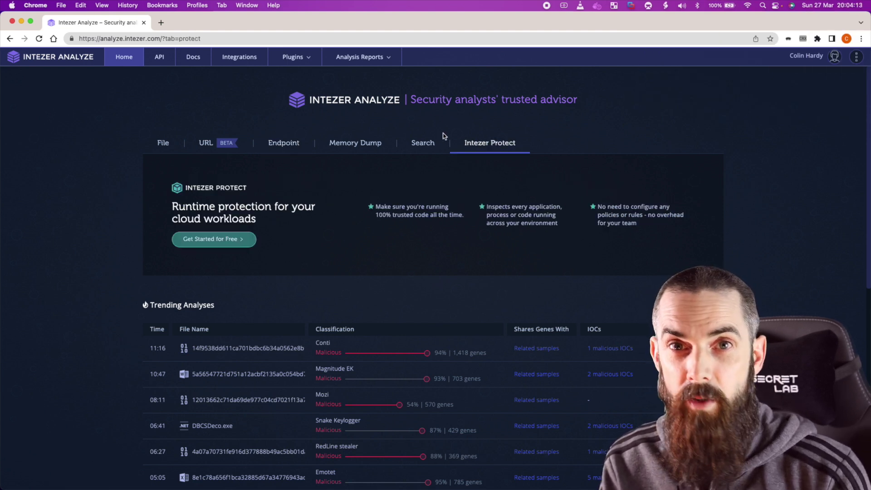
click(377, 144)
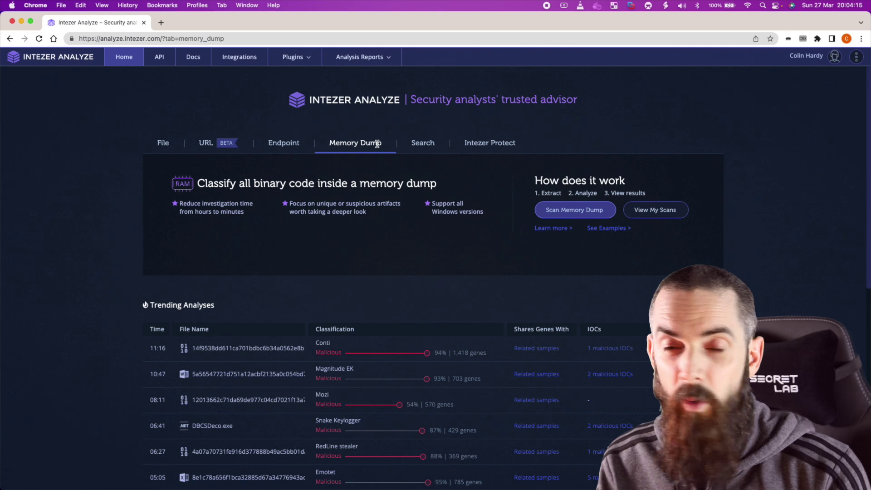
click(200, 147)
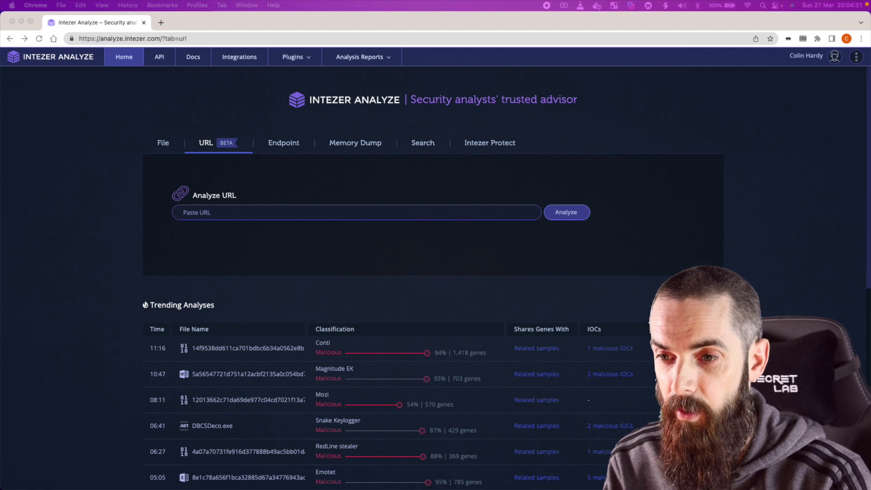
click(267, 206)
text(http://allstardieselparts.com/)
click(575, 212)
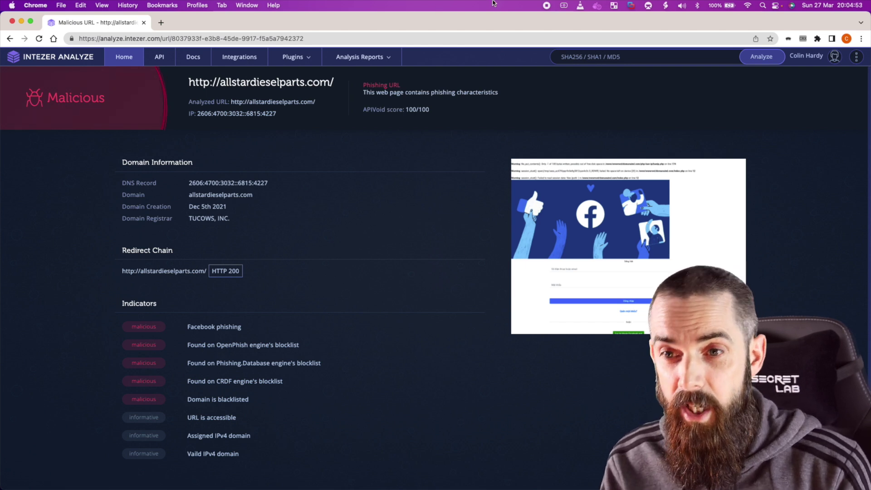
Review the URL report's APIVoid score, phishing description, domain information and malicious indicators
drag(393, 110, 422, 110)
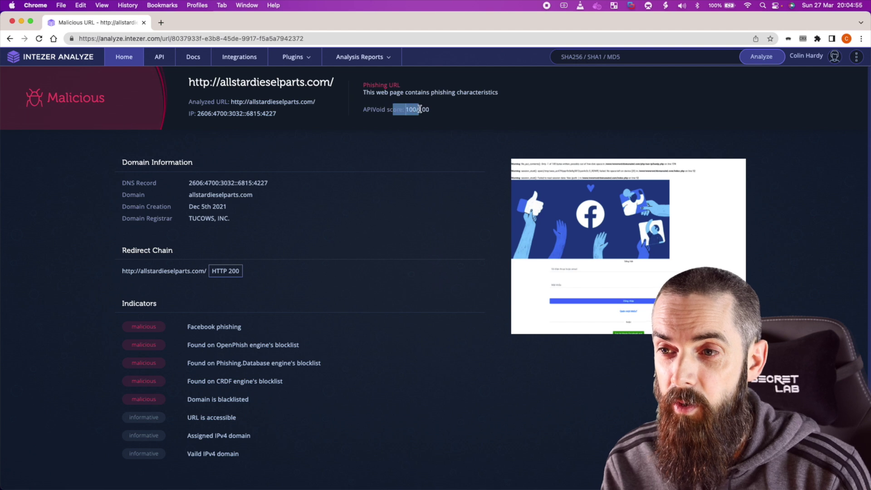
drag(372, 93, 461, 101)
drag(132, 163, 215, 214)
click(259, 218)
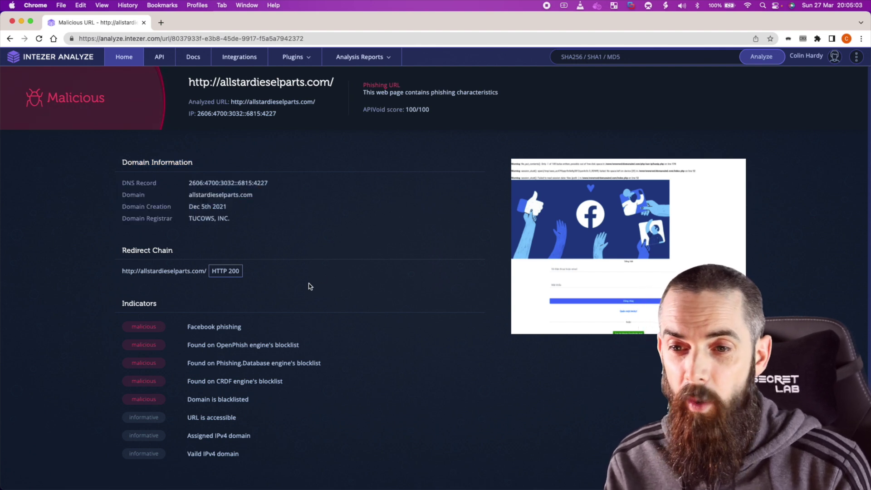
scroll(308, 295, down, 1)
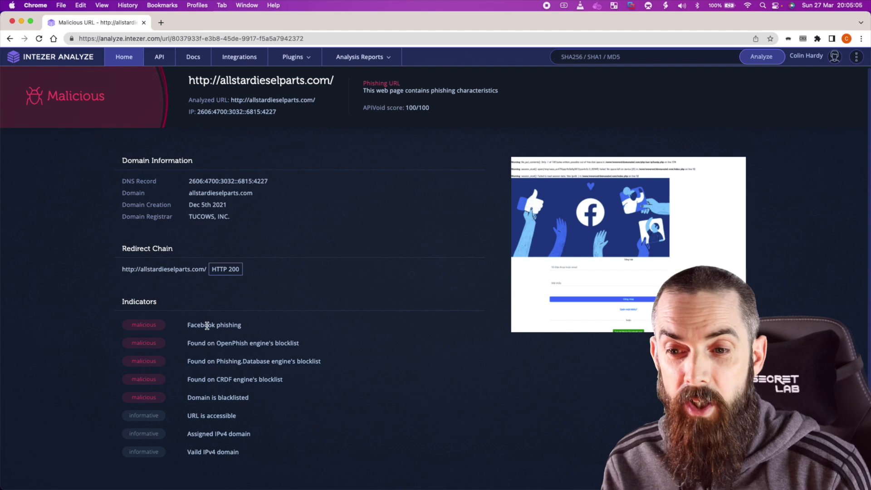
drag(204, 325, 288, 343)
click(336, 341)
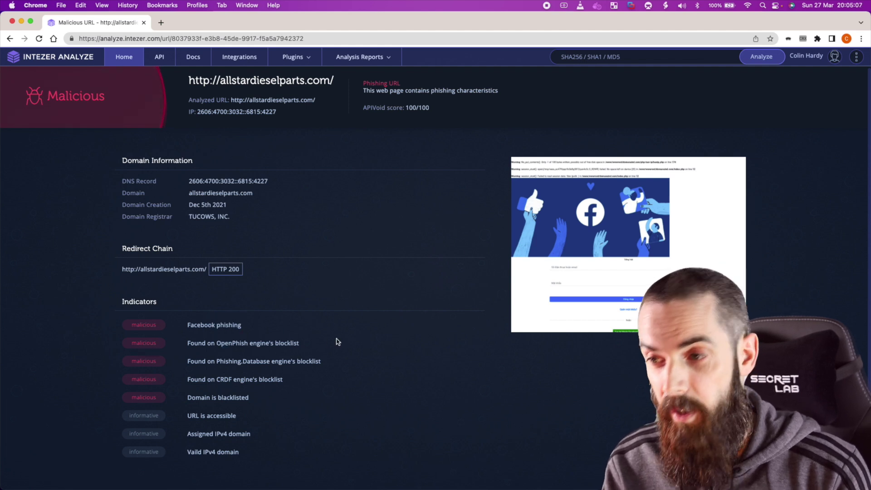
Enlarge the captured screenshot of the phishing page, close it, and check the OpenPhish blocklist indicator
click(625, 245)
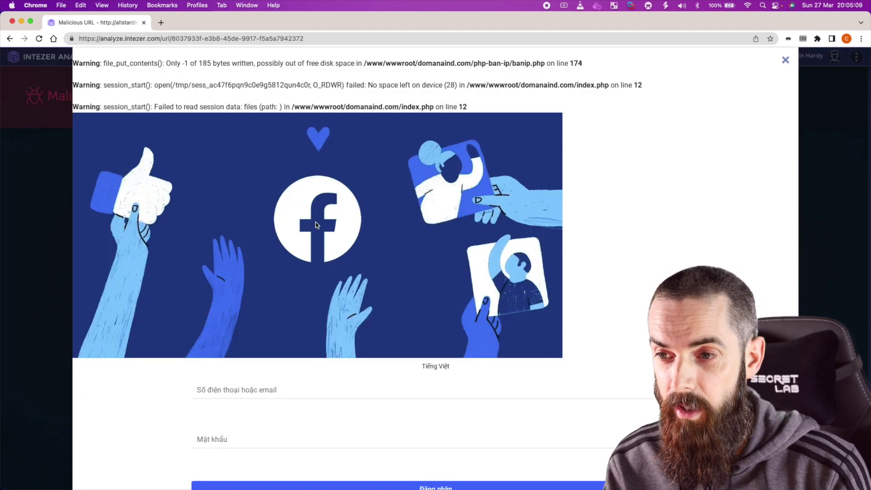
click(344, 314)
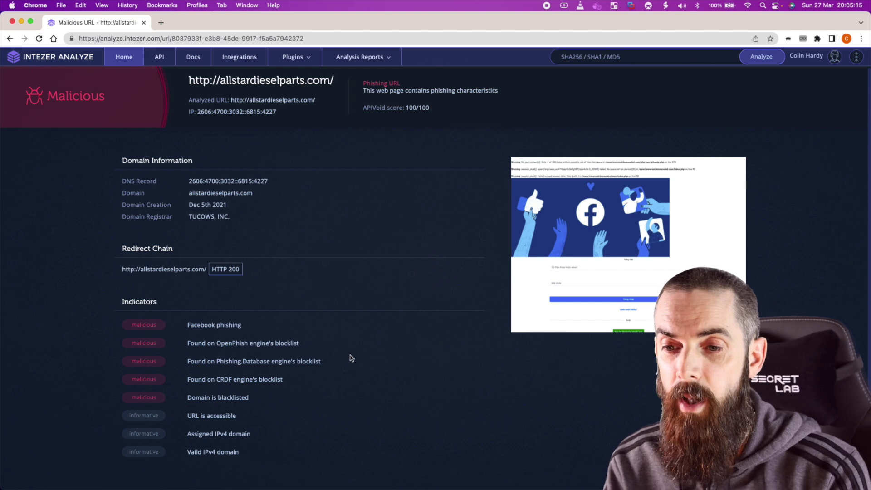
drag(202, 342, 286, 344)
click(286, 344)
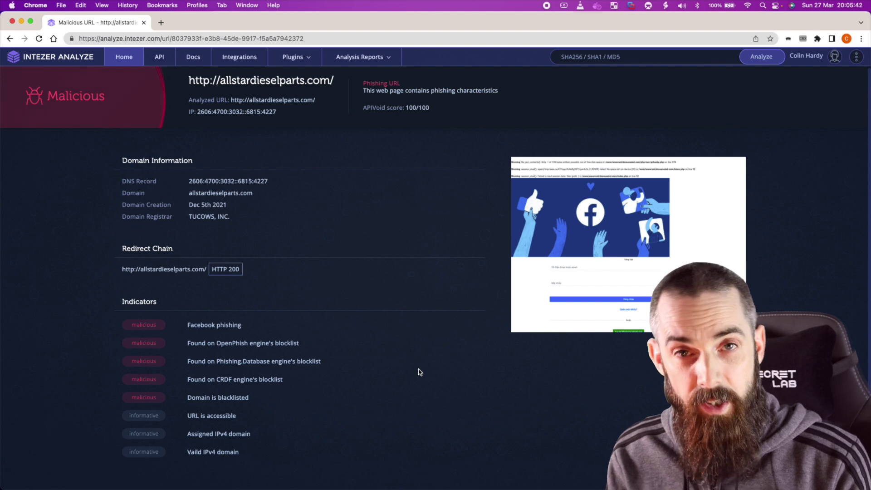
click(353, 62)
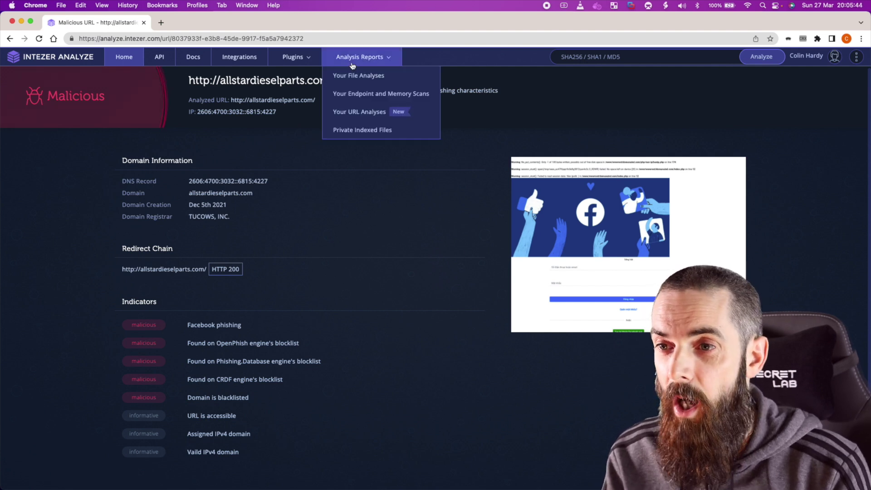
click(341, 114)
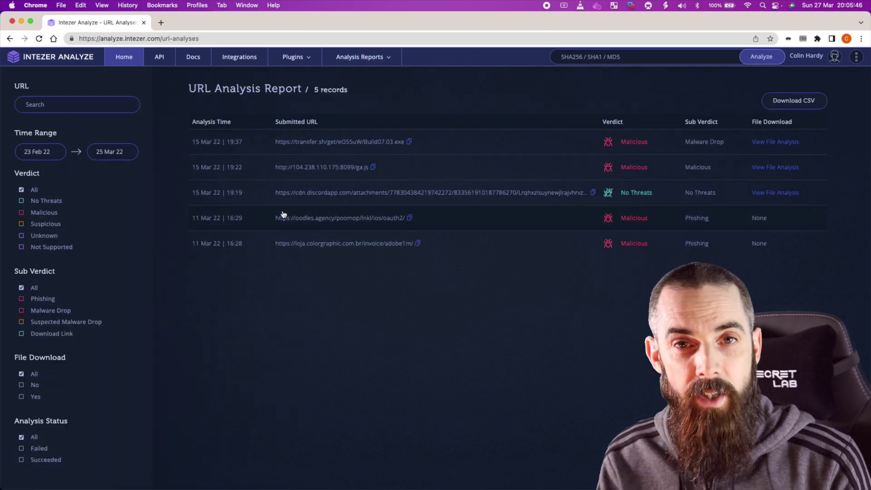
click(373, 143)
drag(192, 82, 422, 84)
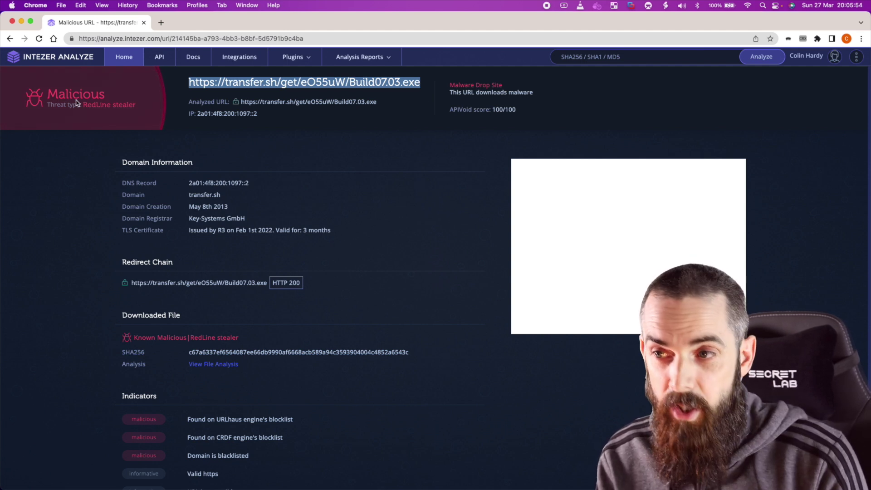
Review the URL report's malware drop description, domain information, downloaded file verdict and indicators
drag(462, 92, 556, 96)
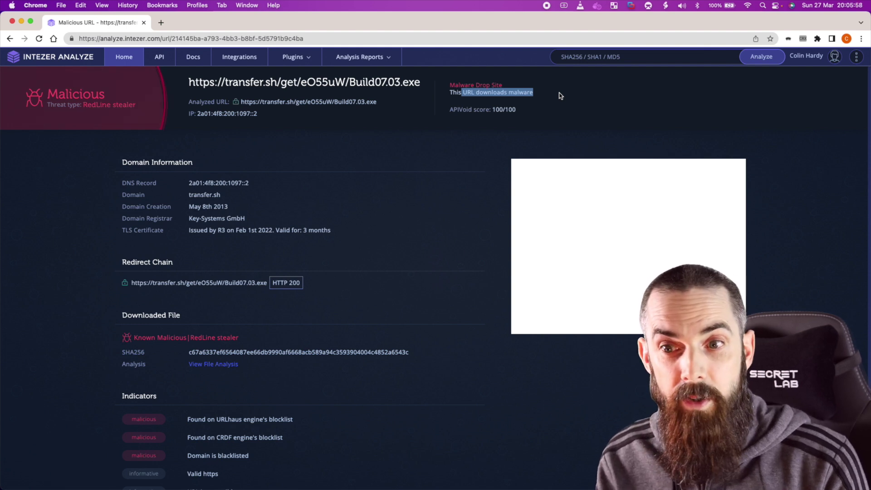
click(358, 144)
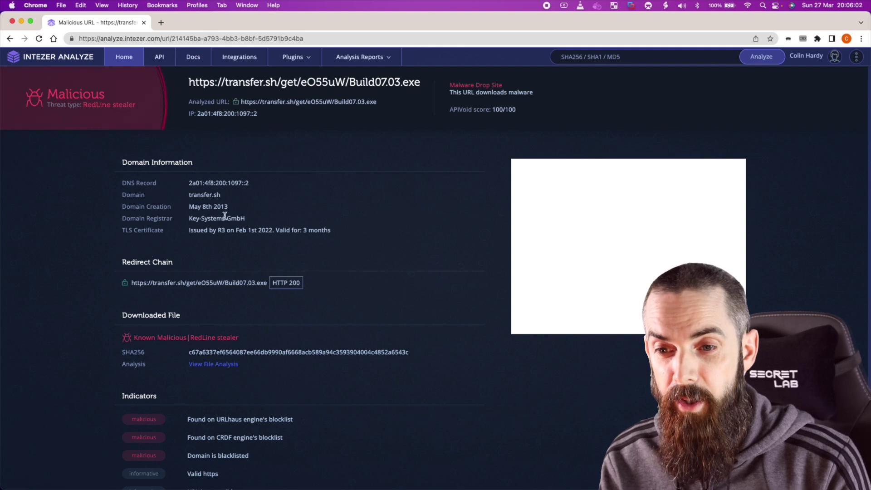
scroll(249, 296, down, 3)
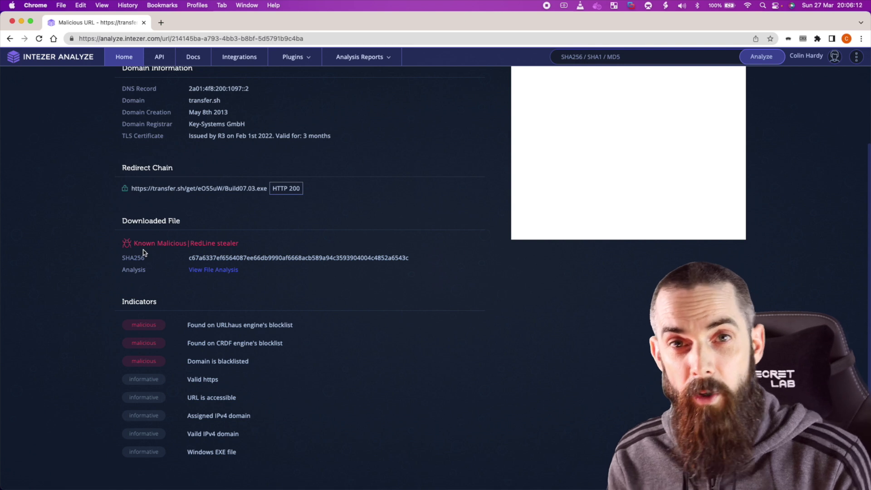
scroll(143, 252, up, 3)
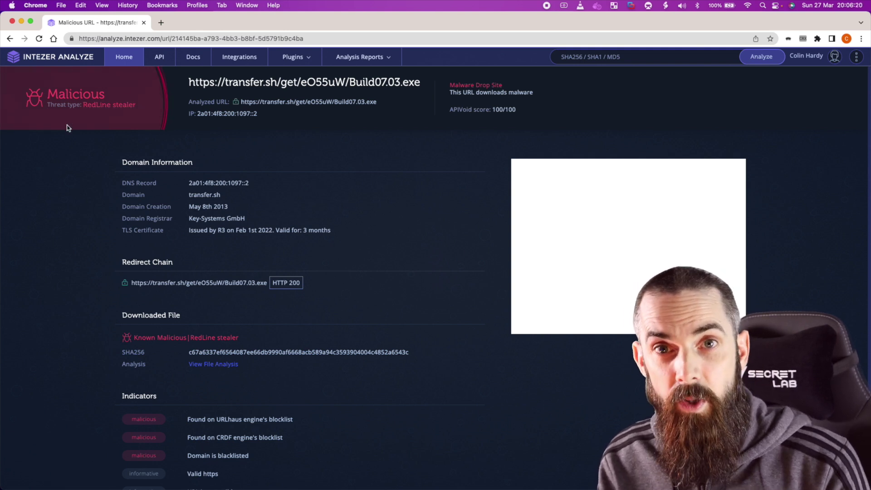
scroll(235, 211, down, 2)
drag(142, 270, 239, 269)
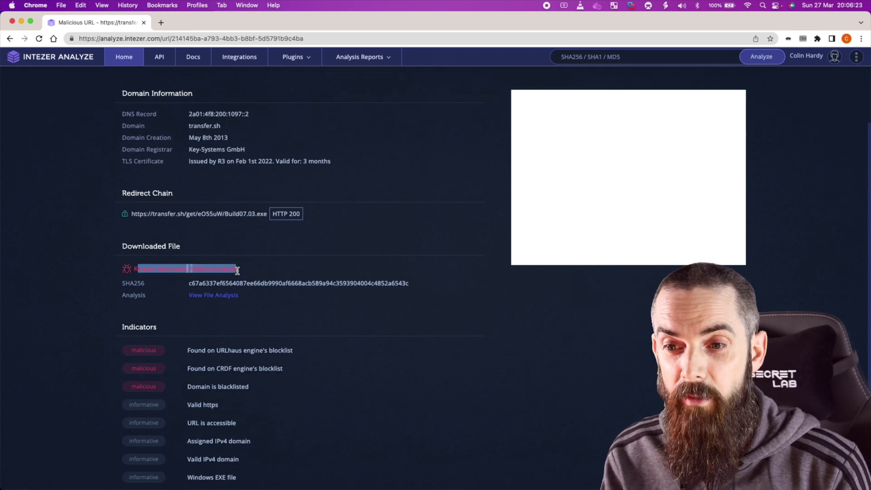
Open the file analysis of the downloaded executable and look through its TTPs, IOCs, Behavior and Detect & Hunt results
click(206, 295)
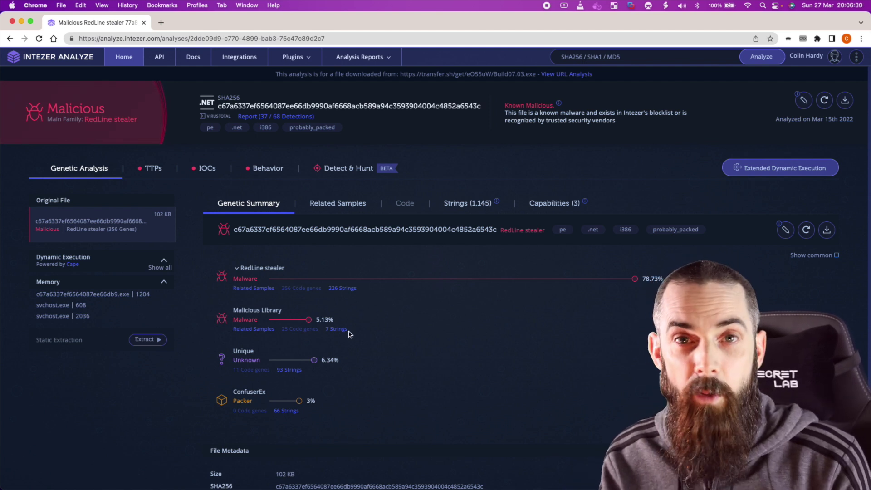
click(149, 175)
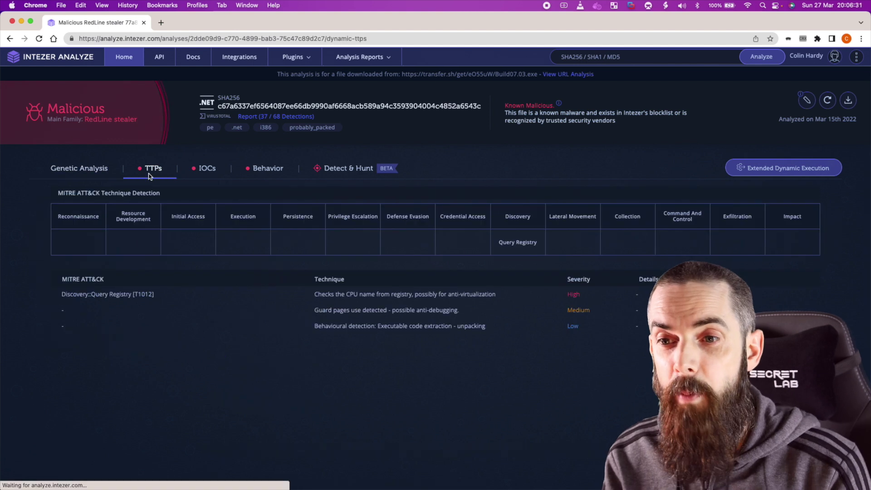
click(190, 175)
click(248, 175)
click(349, 169)
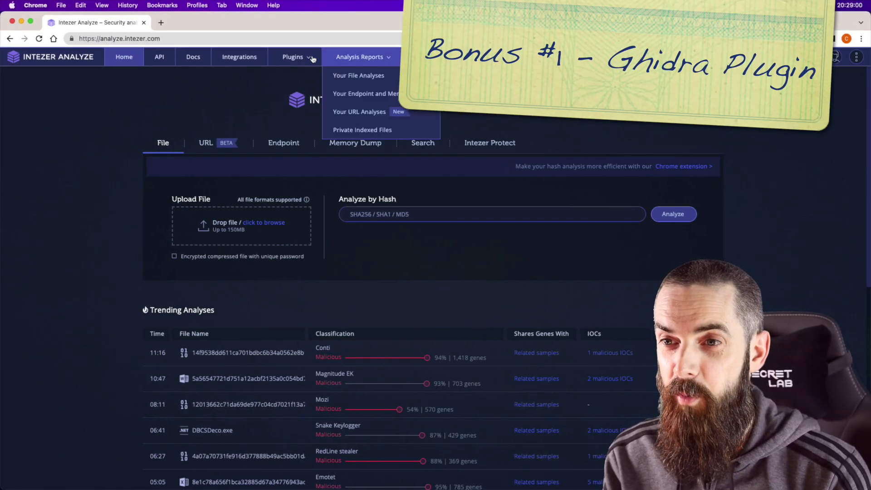
Open the GitHub repository of Intezer's Ghidra plugin and read its README
mouse_move(307, 58)
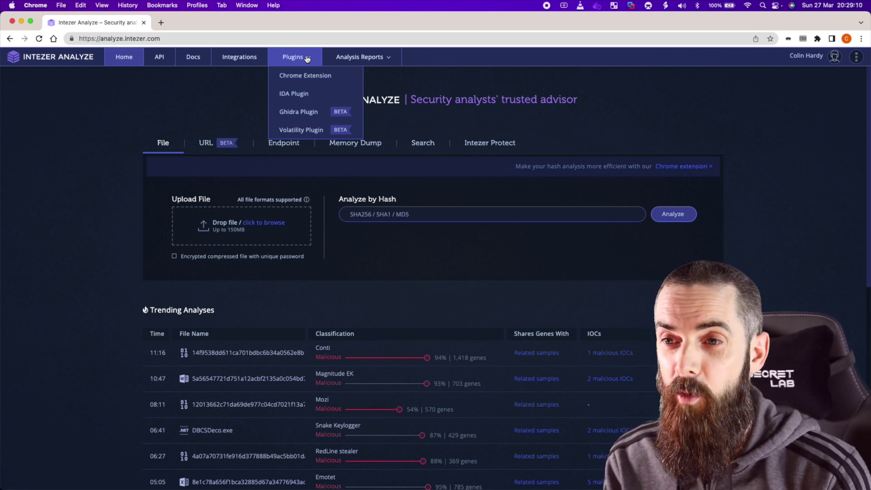
click(299, 112)
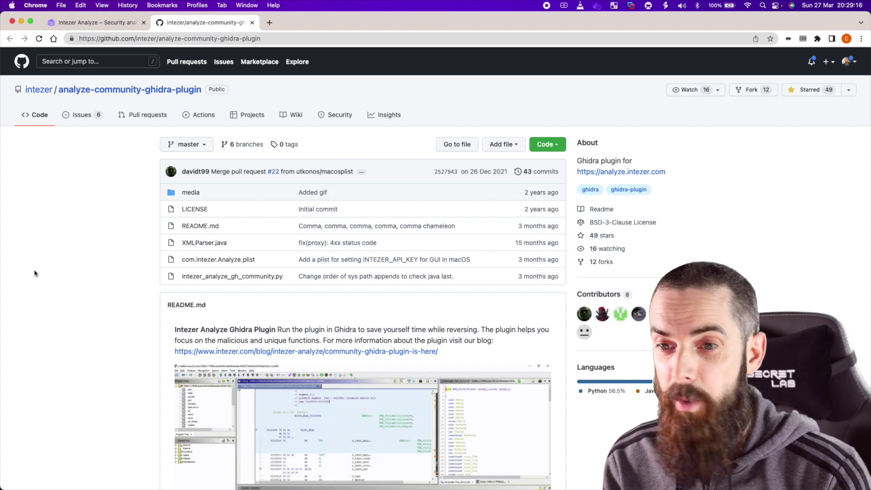
scroll(47, 331, down, 5)
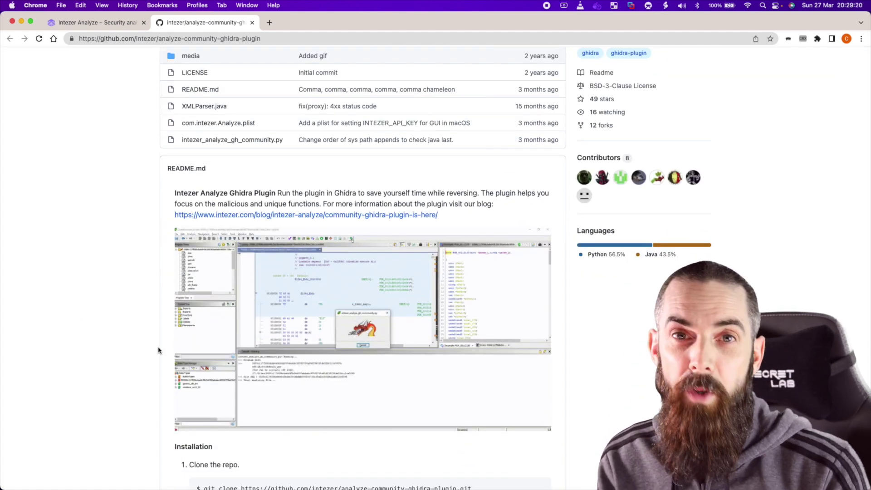
Switch to the Windows 10 x64 virtual machine, select blackmatter.exe in Downloads, and launch Ghidra by searching for ghidrarun
key(ctrl+Right)
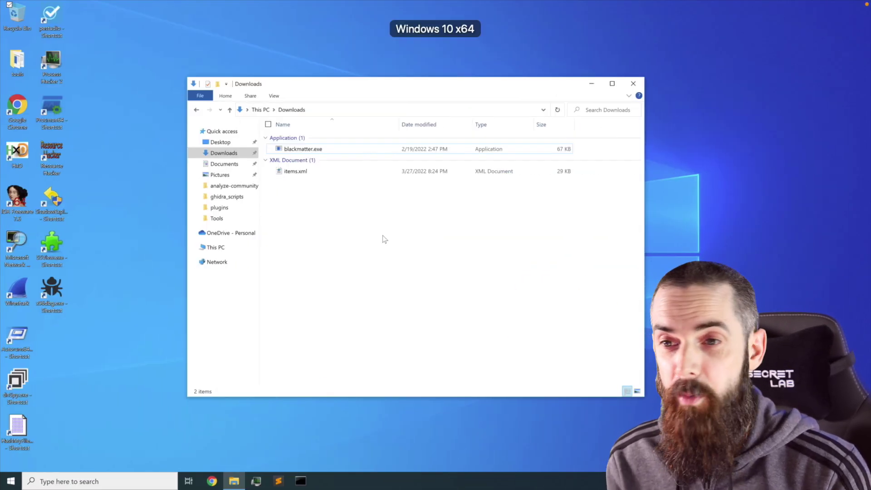
click(335, 152)
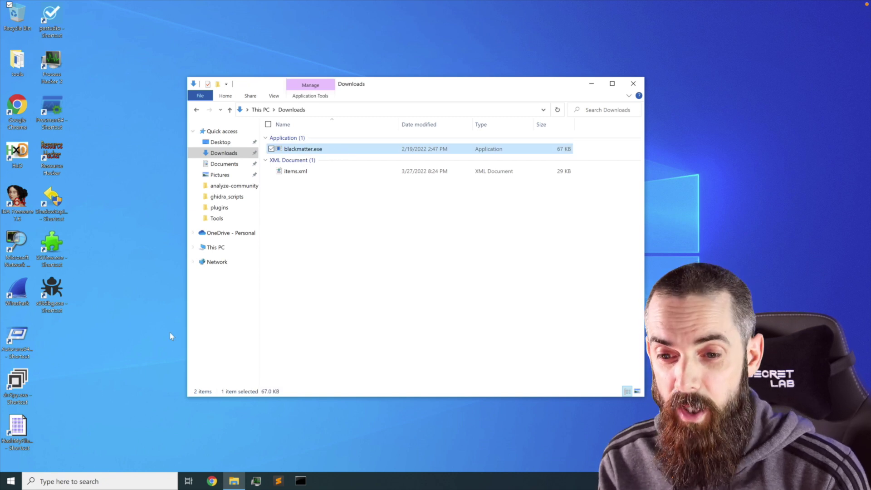
click(88, 481)
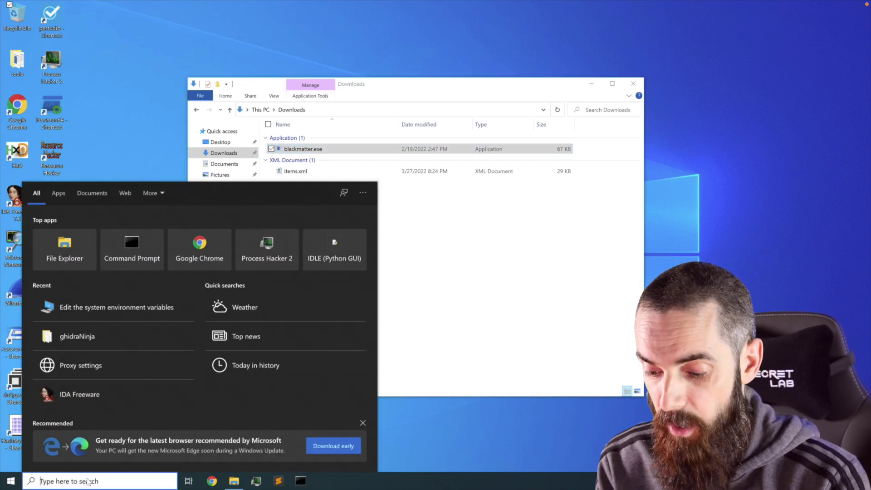
text(ghidrarun)
key(Down)
key(Return)
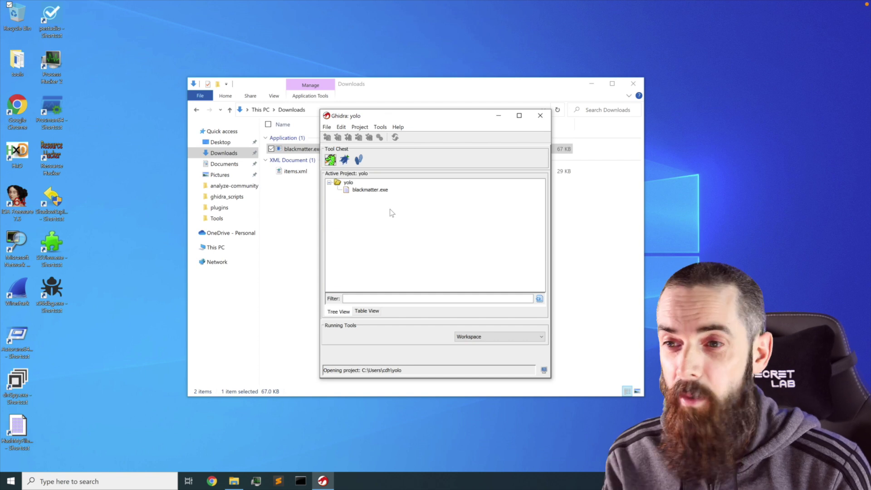
Open blackmatter.exe from the yolo project in the CodeBrowser, analyze it with the standard default analyzers, and maximize the window
double_click(372, 190)
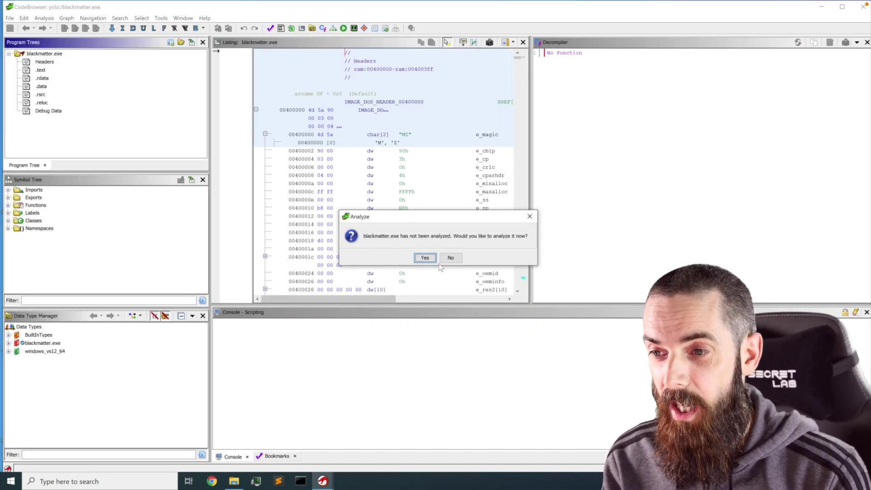
click(425, 258)
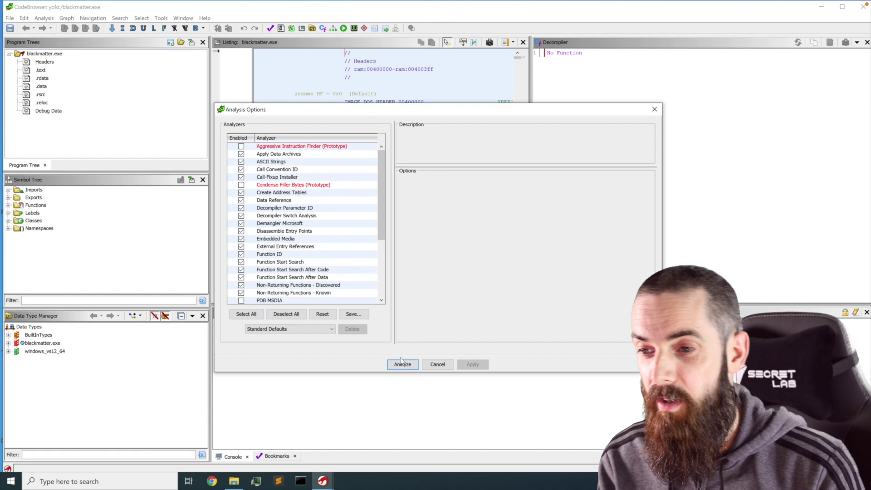
click(402, 363)
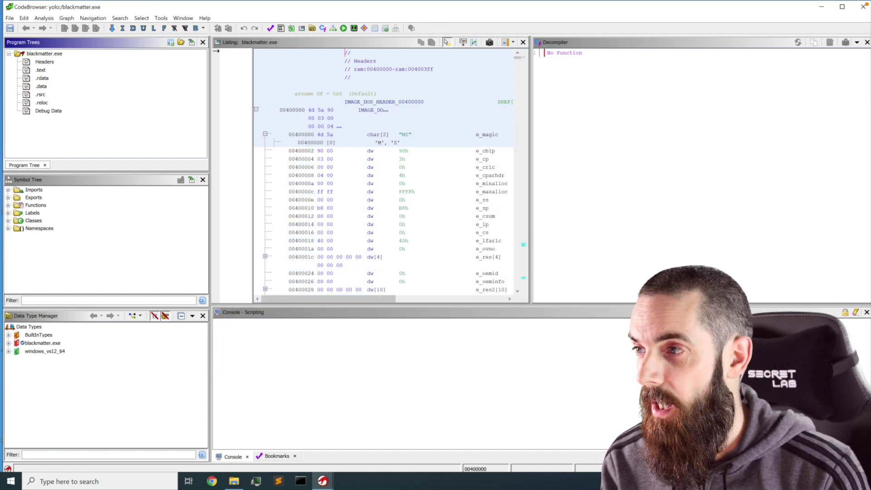
click(842, 6)
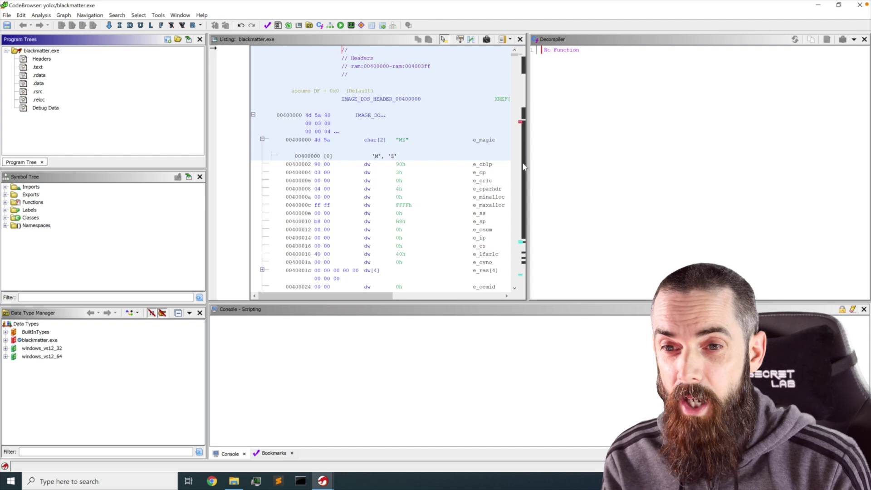
Expand the FUN_0040 and FUN_00405 function groups and examine the disassembly and decompiled code of FUN_00405928
click(5, 203)
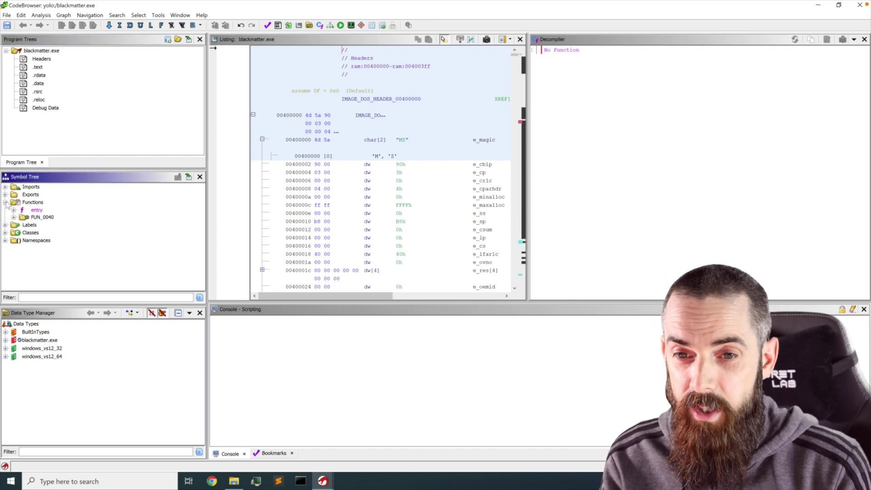
click(13, 217)
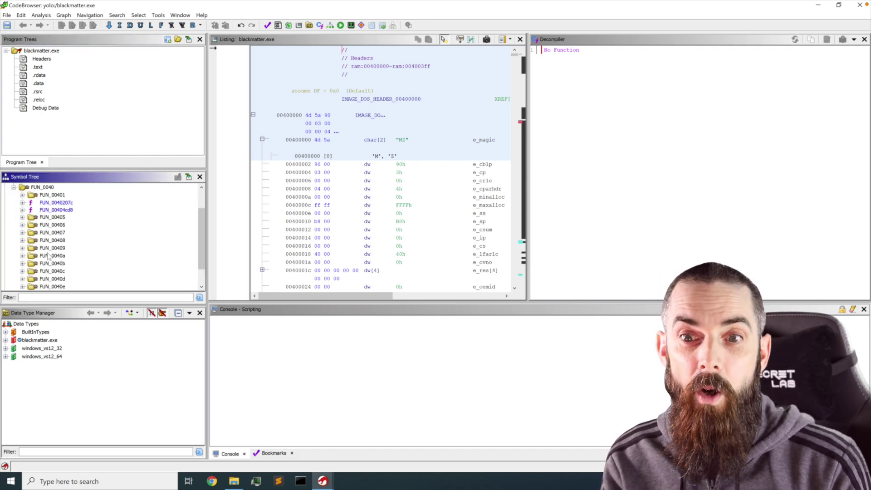
click(22, 217)
scroll(25, 254, down, 3)
click(71, 222)
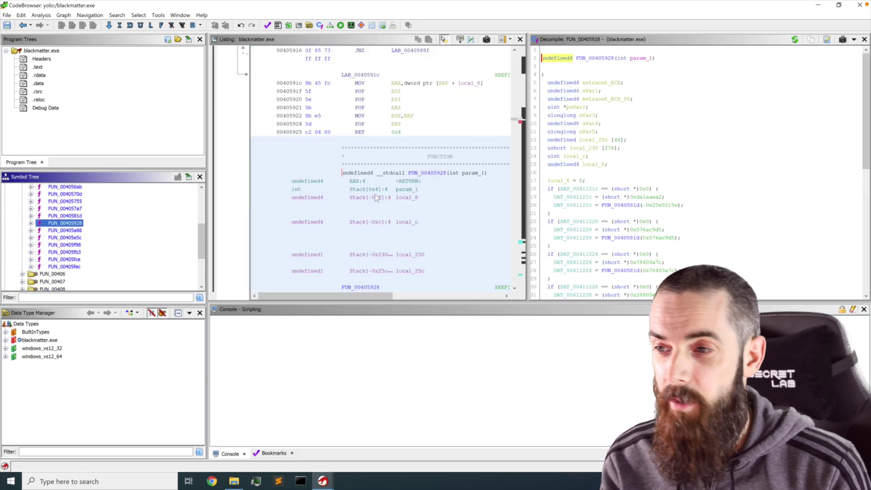
click(677, 197)
scroll(678, 197, down, 10)
scroll(678, 198, up, 1)
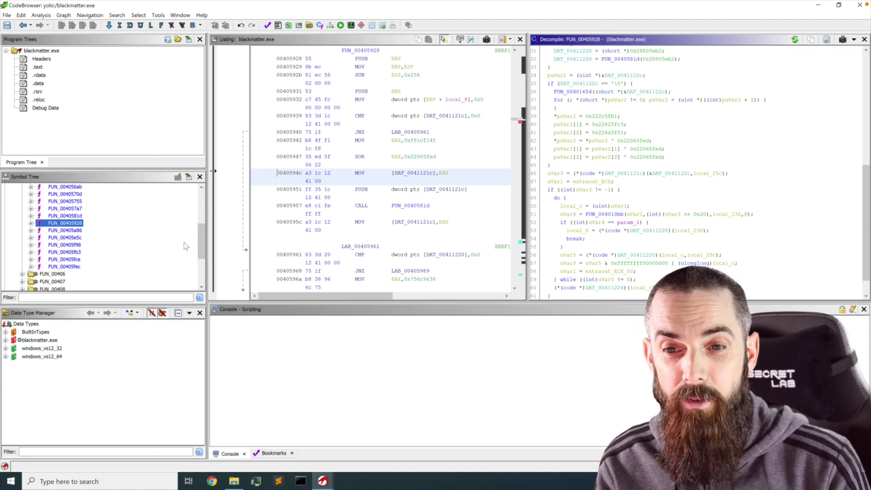
scroll(185, 245, down, 3)
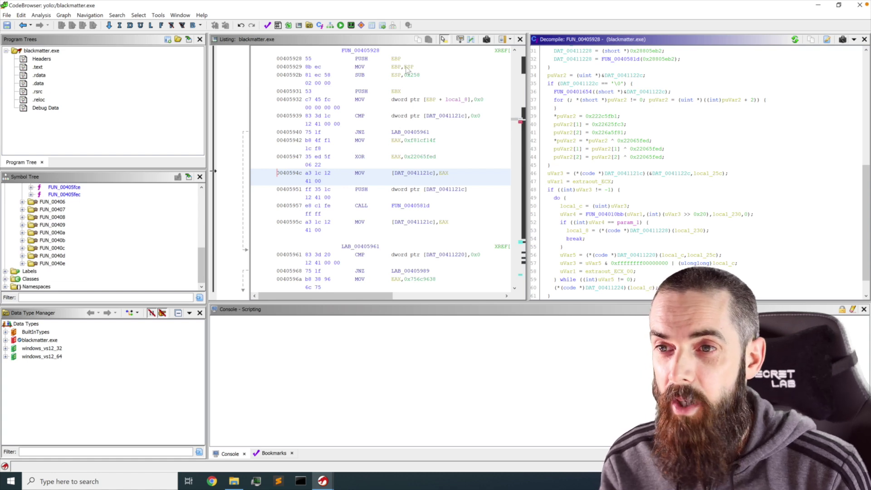
Filter the Script Manager for "intezer", run intezer_analyze_gh_community.py on blackmatter.exe, and minimize the Script Manager
click(331, 25)
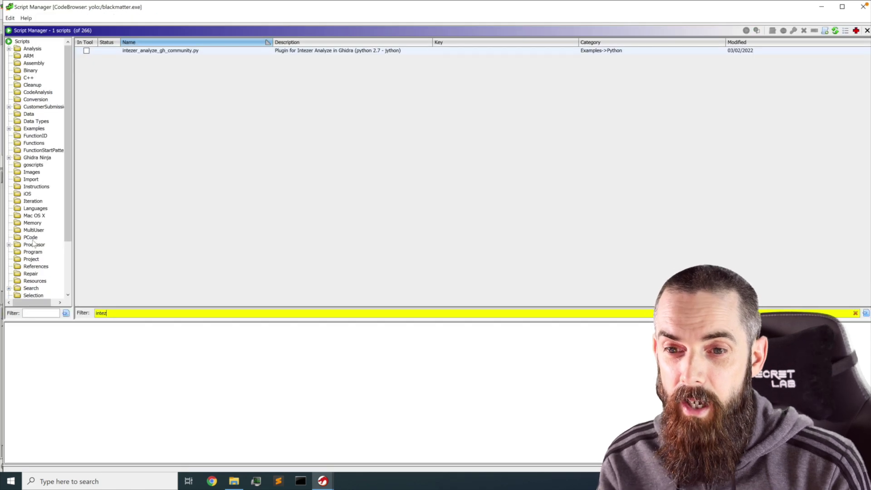
key(BackSpace)
key(BackSpace)
key(BackSpace)
key(BackSpace)
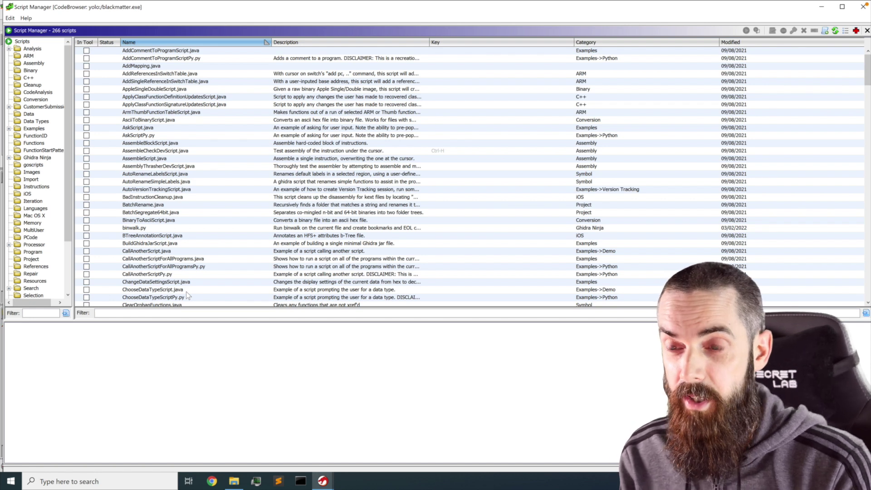
text(ezer)
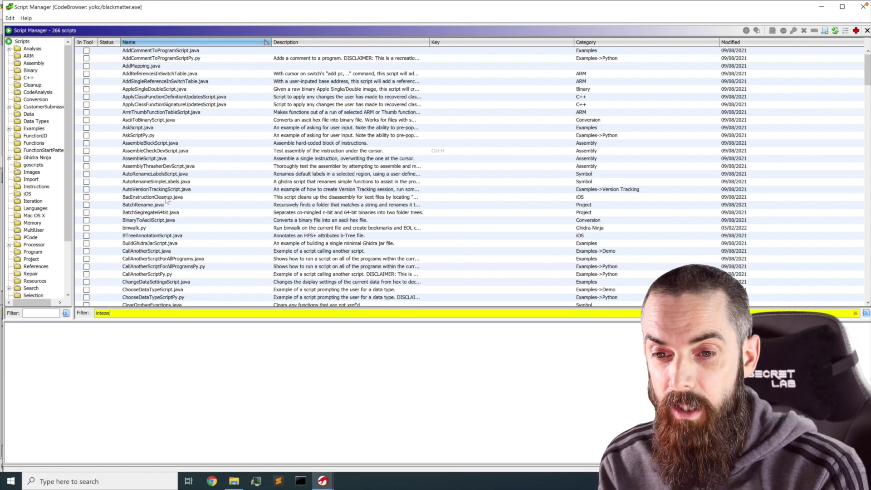
click(163, 50)
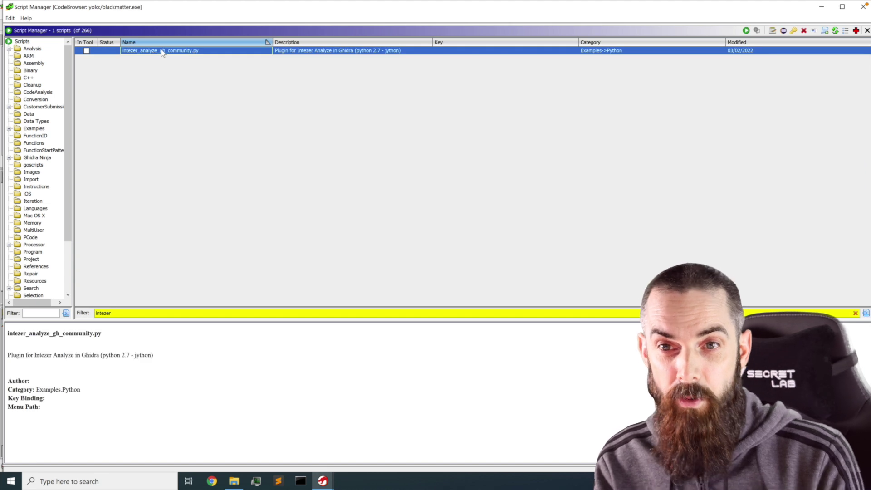
double_click(163, 51)
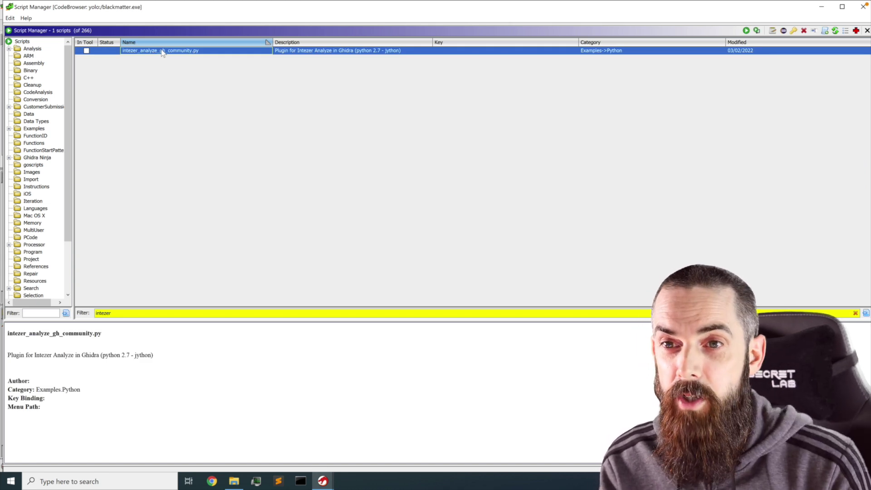
click(822, 8)
Check the script's console output, and reposition and widen the Intezer Analyze Genes window to read its columns in full
drag(213, 322, 371, 323)
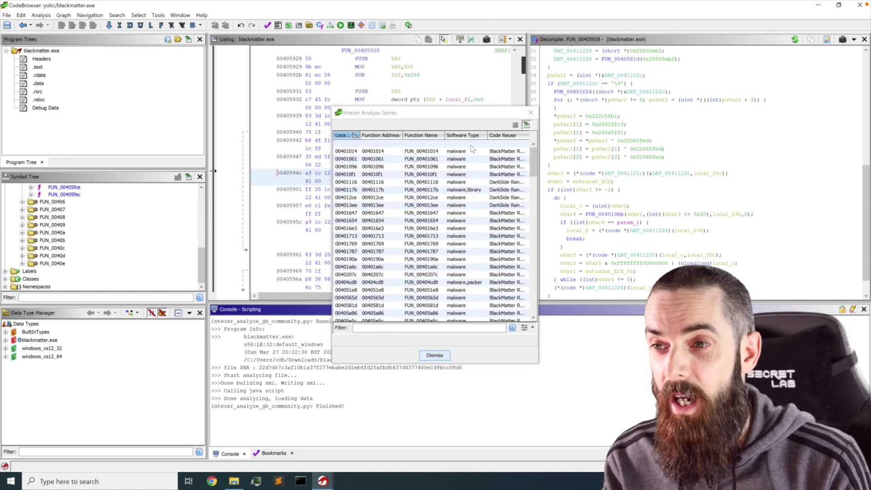
drag(442, 112, 300, 71)
drag(396, 177, 635, 177)
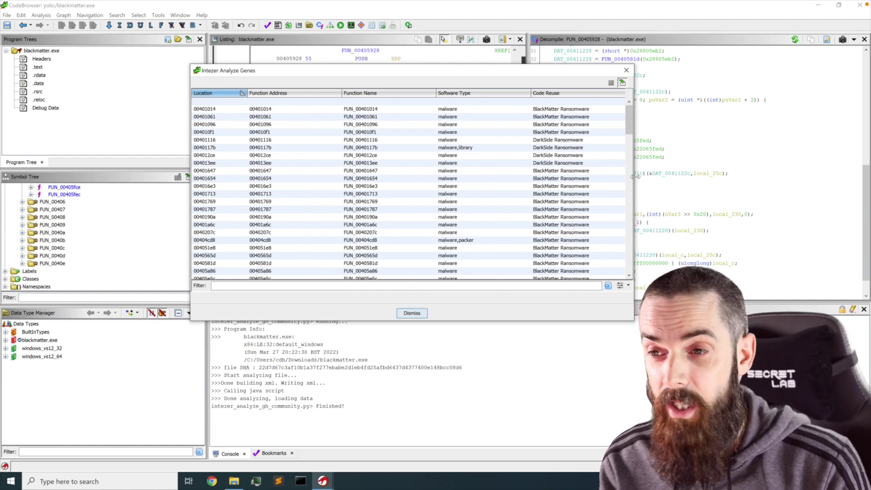
Inspect the decompiled code of BlackMatter function FUN_00401014 and DarkSide functions FUN_00401116, FUN_0040117b, FUN_004012ce and FUN_004013ee from the genes table
click(361, 110)
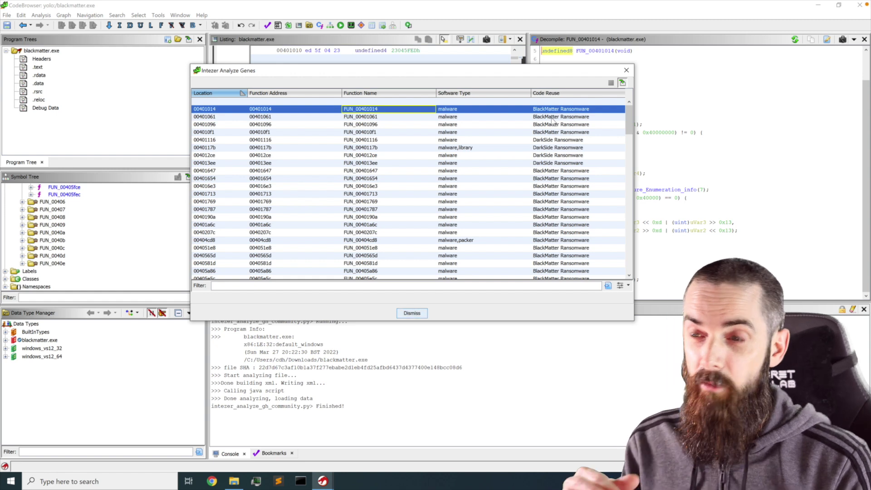
click(541, 140)
drag(514, 74, 385, 77)
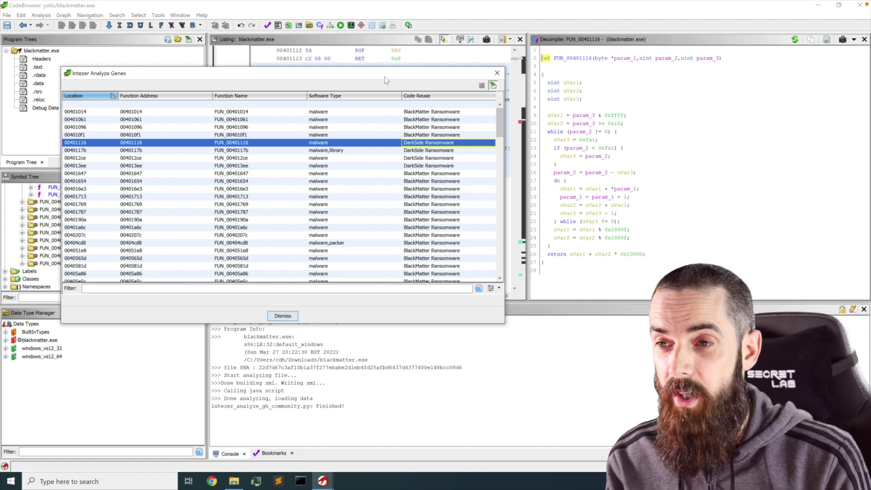
click(409, 150)
click(407, 159)
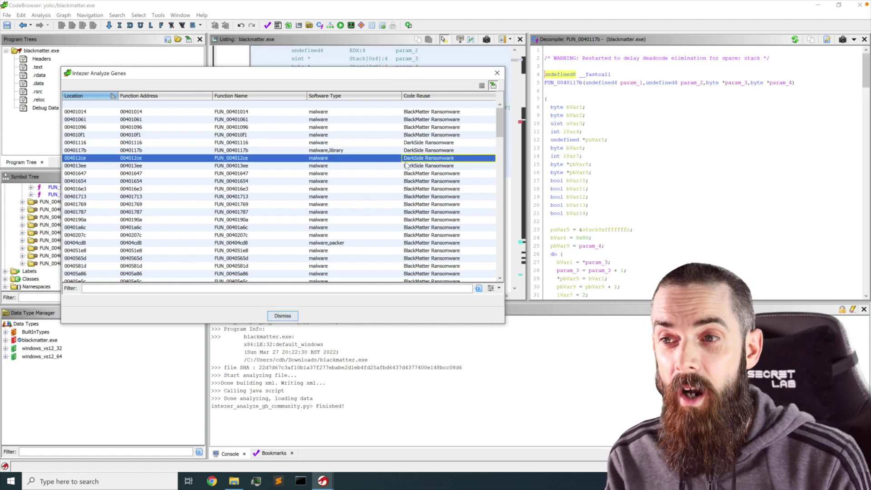
click(406, 166)
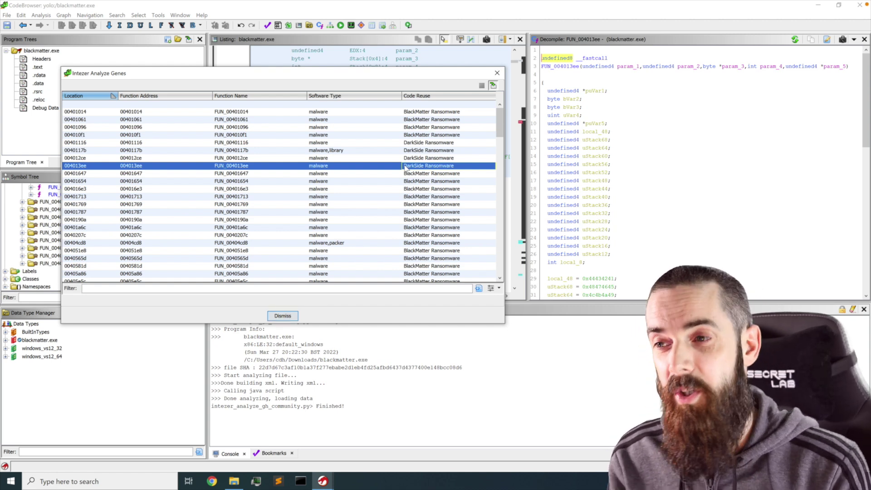
Examine the decompiled code of FUN_004013ee, including its local constant assignments and the loop that processes param_3
click(684, 194)
scroll(685, 195, down, 14)
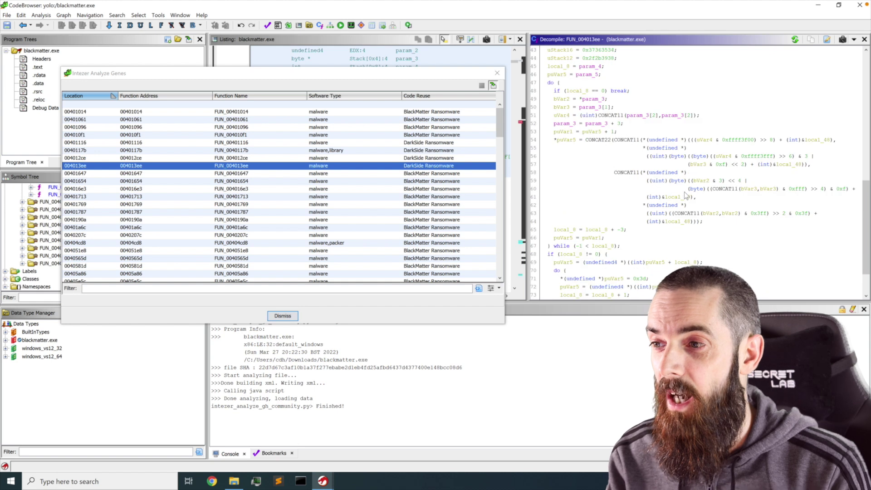
scroll(686, 195, up, 6)
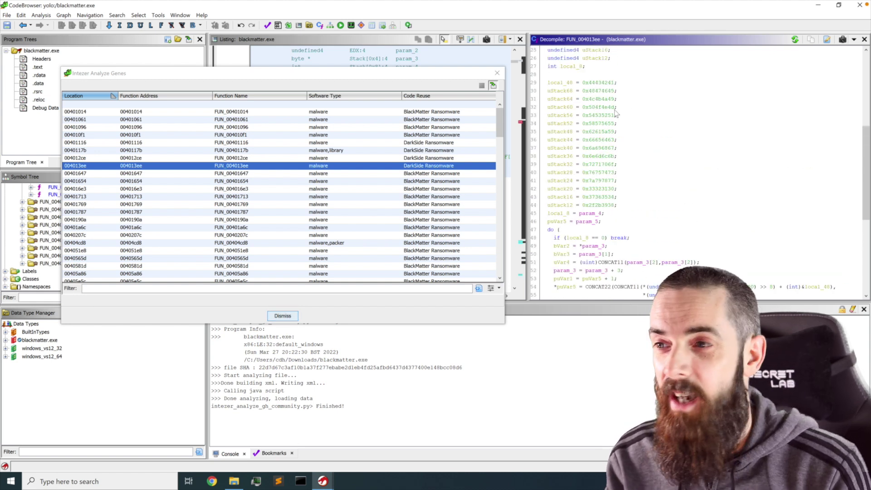
scroll(666, 209, down, 1)
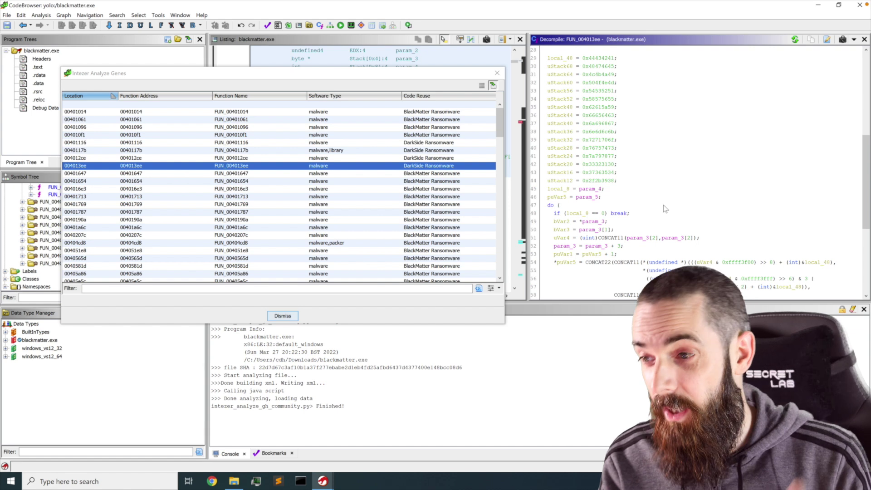
scroll(666, 208, down, 5)
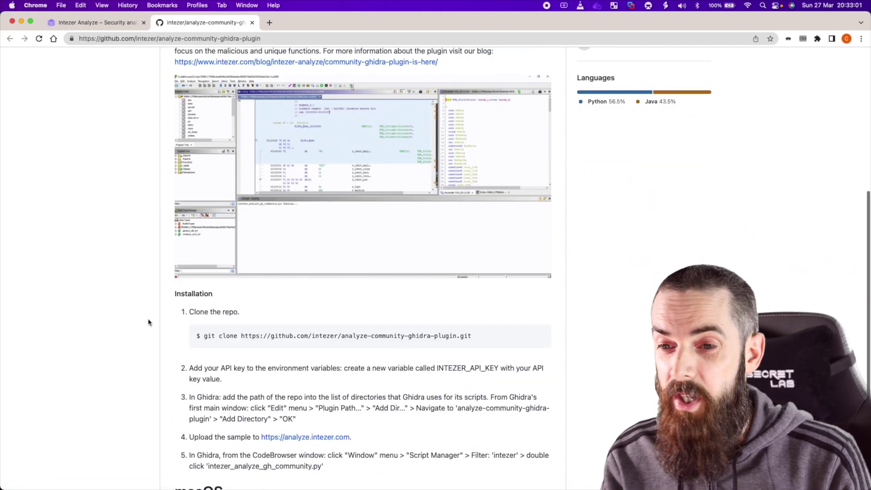
Read the installation steps for the analyze-community-ghidra-plugin on GitHub, covering the repo clone, API key variable and plugin path
scroll(148, 322, down, 3)
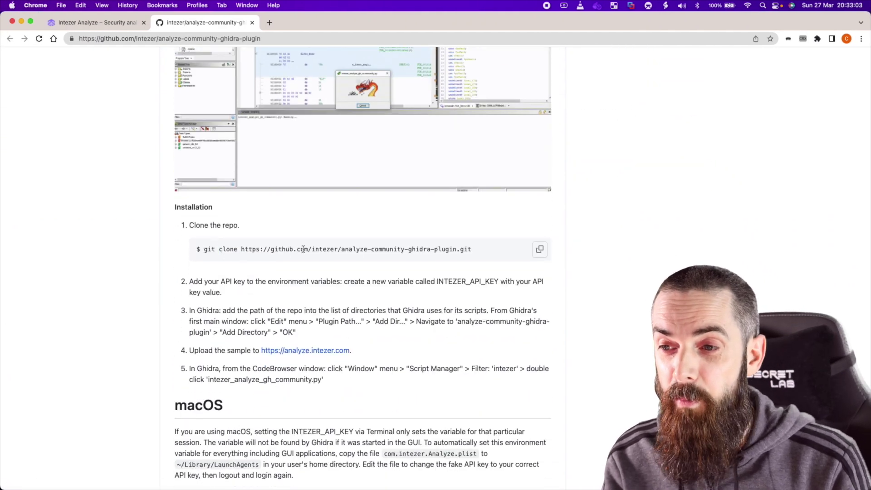
drag(219, 250, 413, 249)
drag(225, 282, 396, 281)
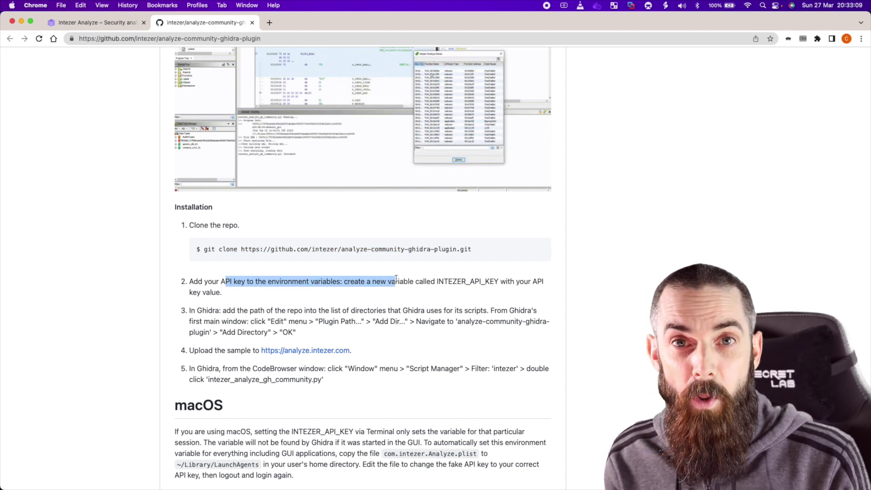
scroll(396, 279, down, 2)
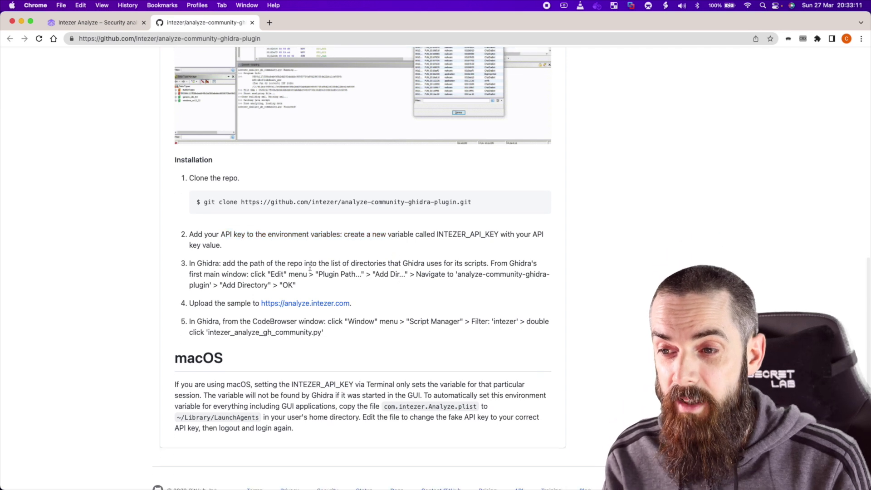
drag(310, 263, 331, 287)
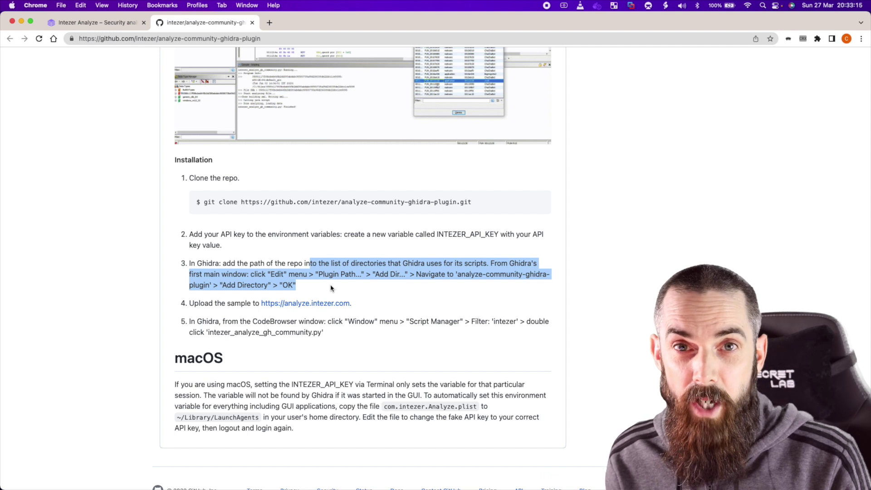
scroll(331, 288, down, 1)
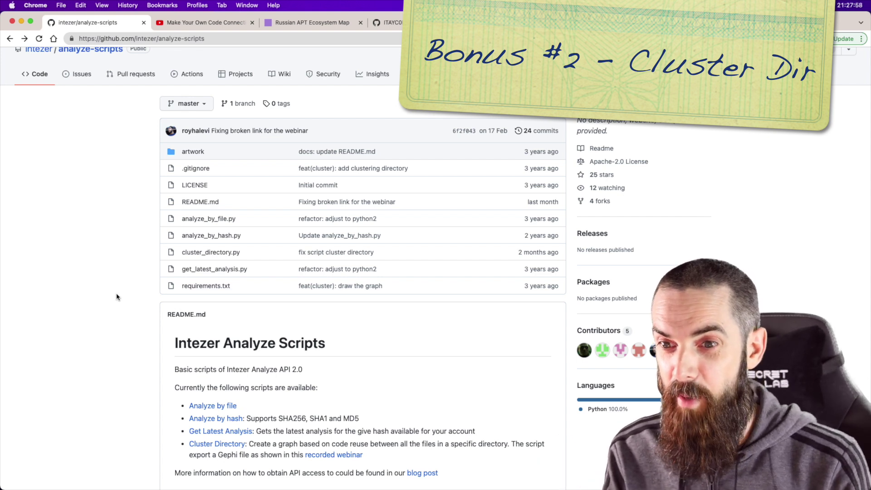
Review the intezer/analyze-scripts repository, highlighting cluster_directory.py and reading the README's Cluster Directory description
scroll(117, 297, down, 3)
drag(259, 204, 178, 204)
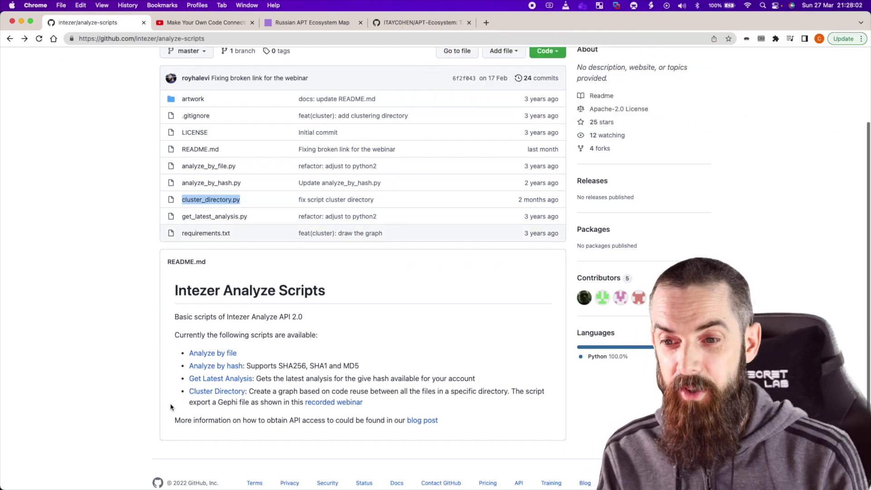
scroll(172, 404, down, 1)
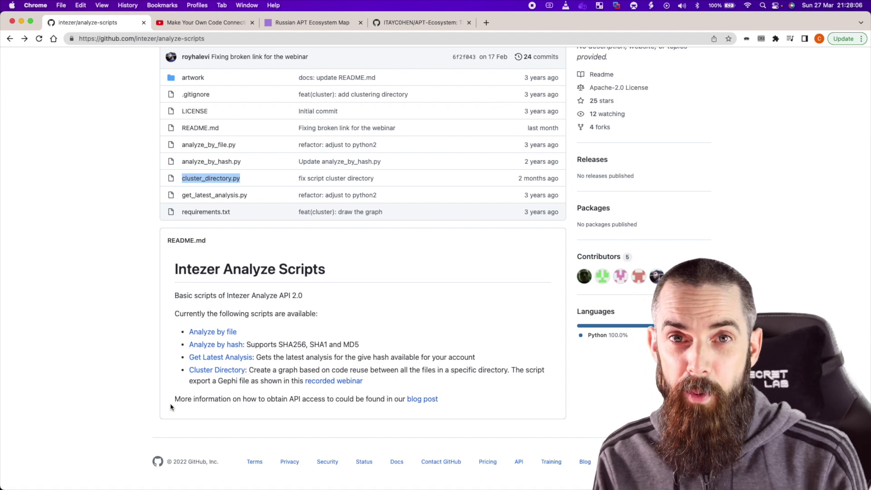
scroll(172, 406, up, 2)
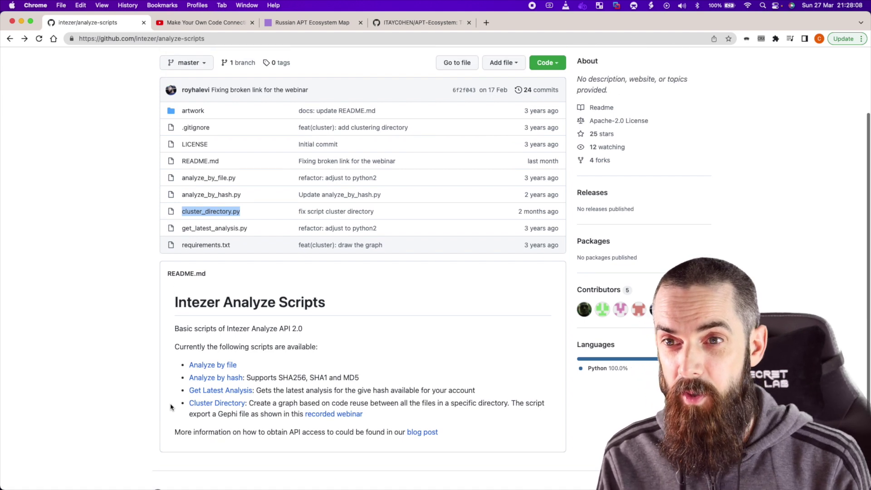
View the "Make Your Own Code Connections Cluster" webinar page on YouTube and read its description
click(218, 26)
scroll(187, 183, up, 4)
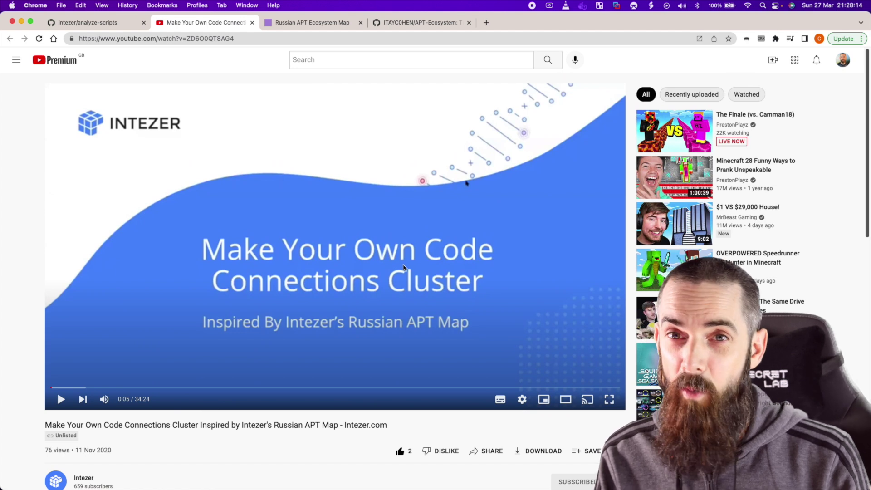
scroll(403, 267, down, 1)
scroll(403, 268, up, 1)
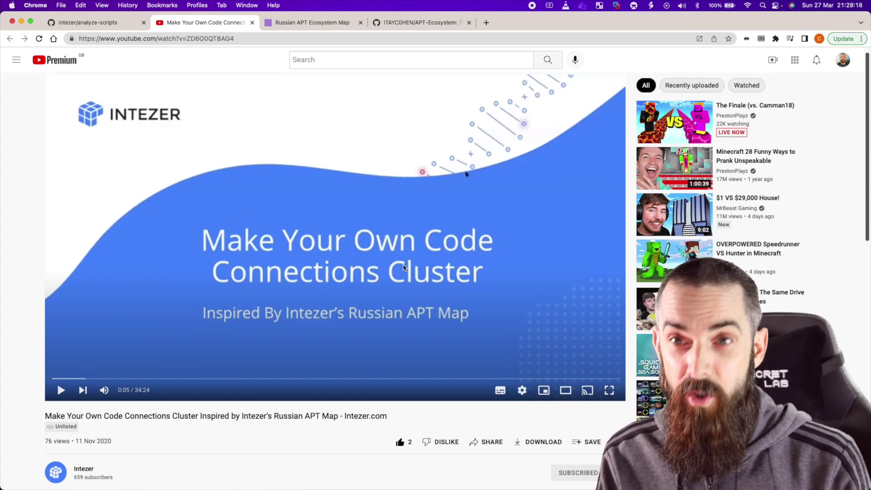
scroll(386, 370, down, 4)
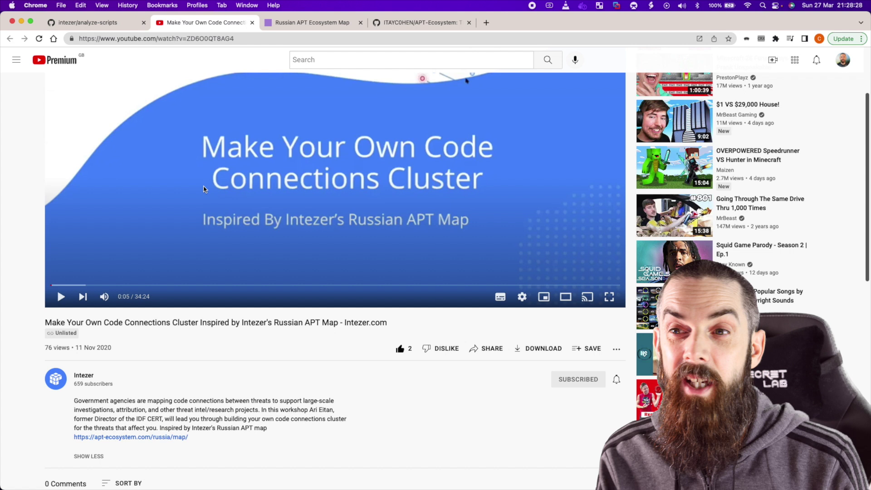
Open the Russian APT Ecosystem Map and examine the BlackEnergy cluster and its link to the APT29 nodes
click(269, 26)
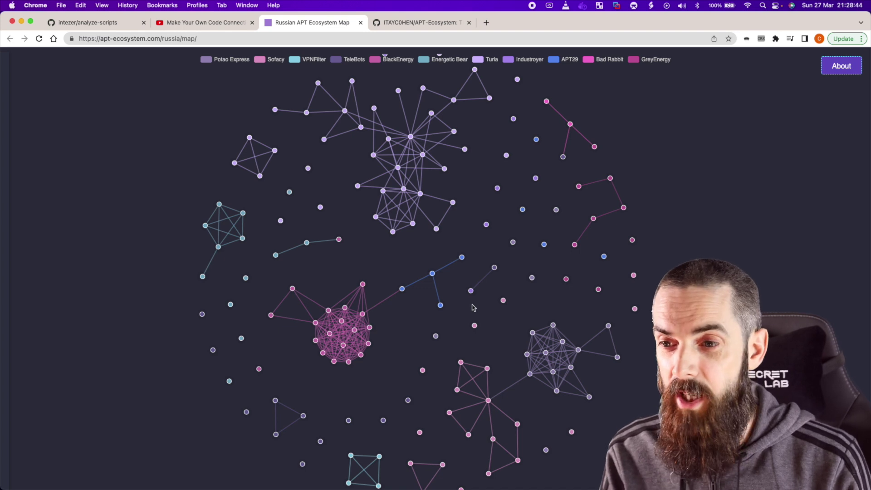
scroll(417, 343, up, 5)
drag(418, 342, 644, 346)
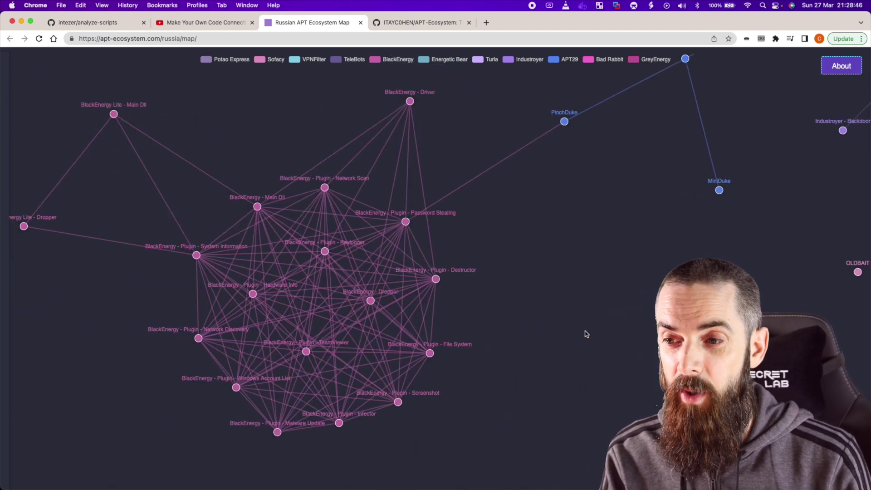
mouse_move(306, 358)
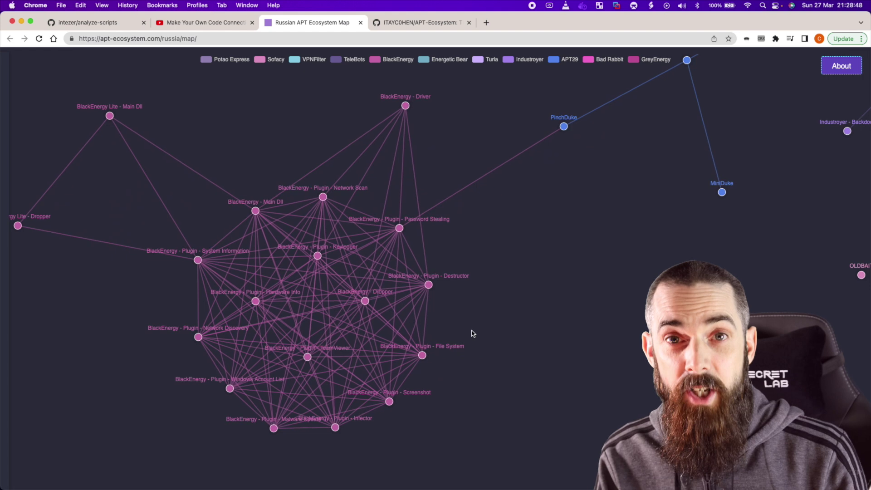
scroll(441, 372, up, 3)
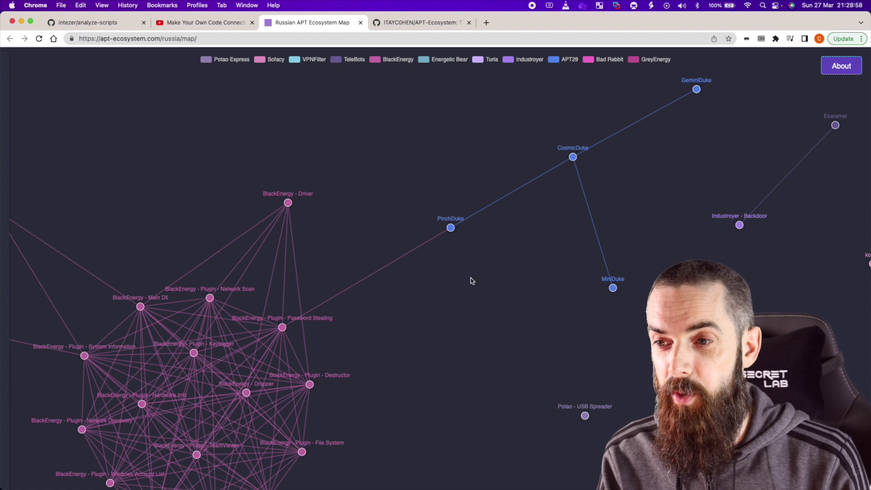
Show the PinchDuke node's details, view its first listed Intezer report, and return to the APT map
click(451, 228)
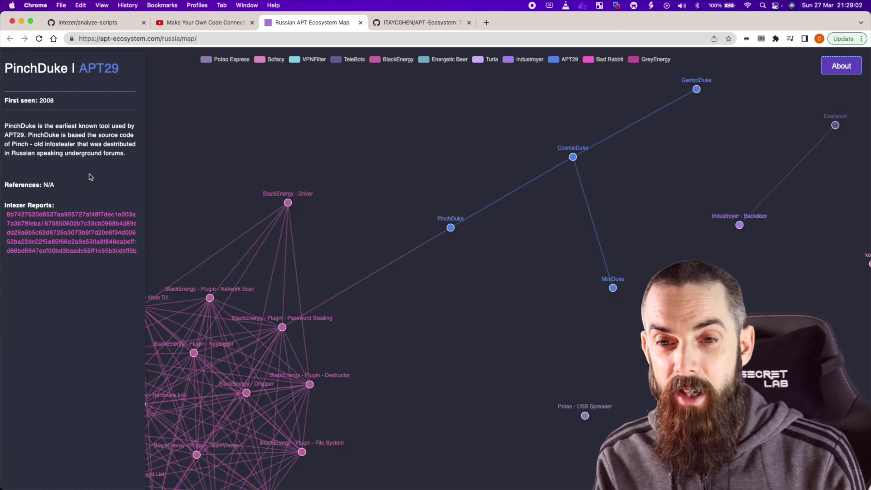
click(75, 215)
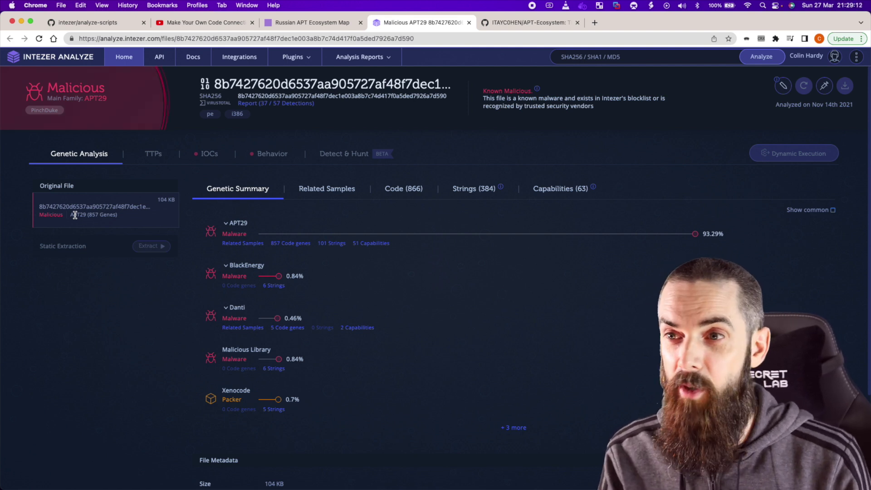
click(295, 21)
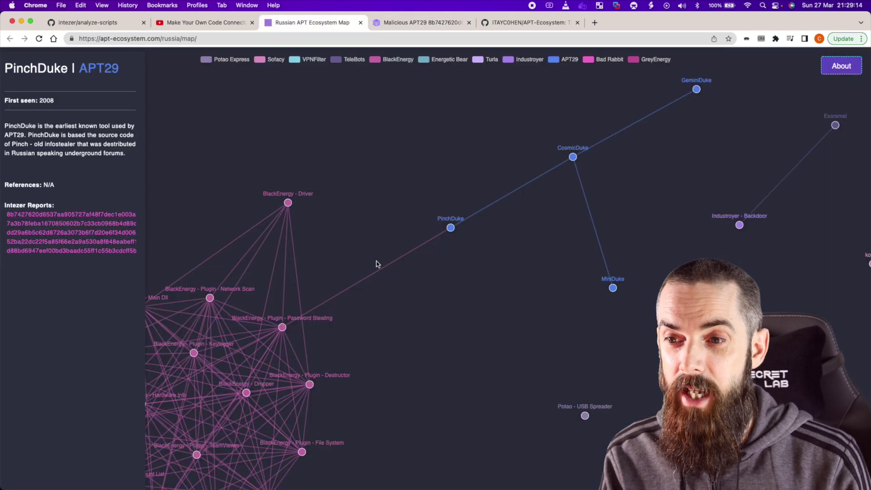
scroll(376, 264, down, 5)
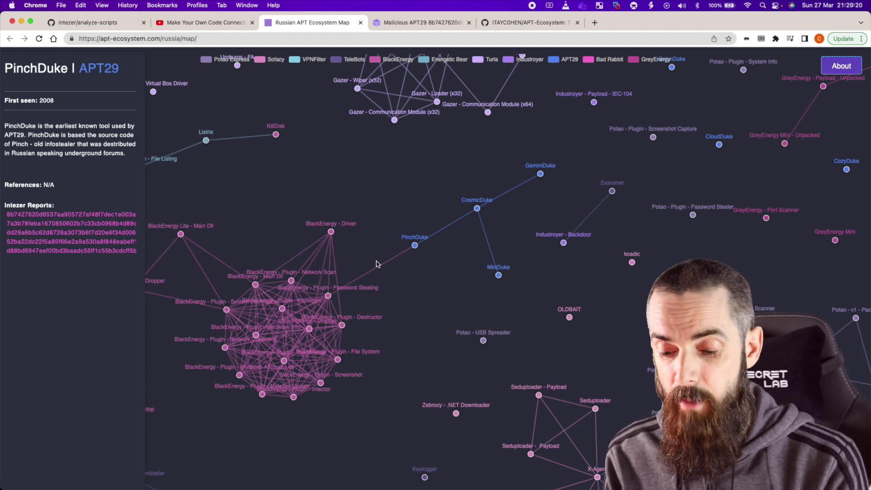
Switch to iTerm2, list the analyze-scripts folder and enter the command python3 cluster_directory.py ~/Downloads/cluster
key(super+Tab)
text(ls)
key(Return)
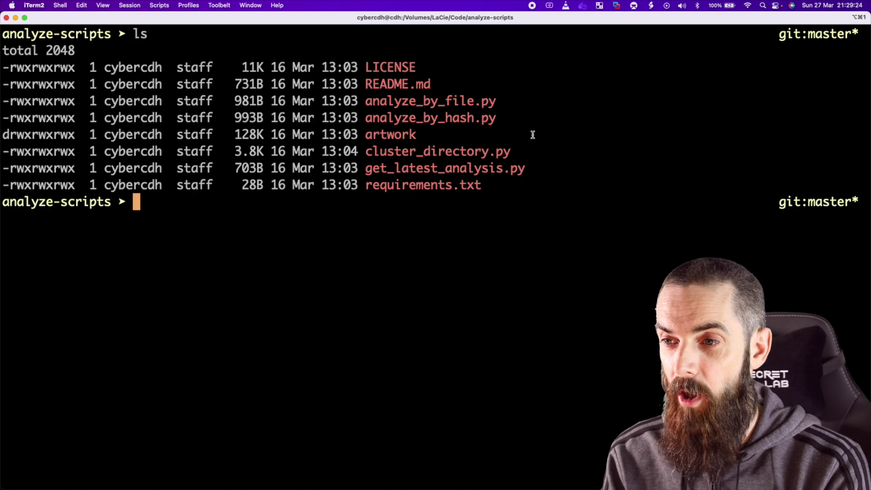
drag(524, 146, 367, 151)
text(python3)
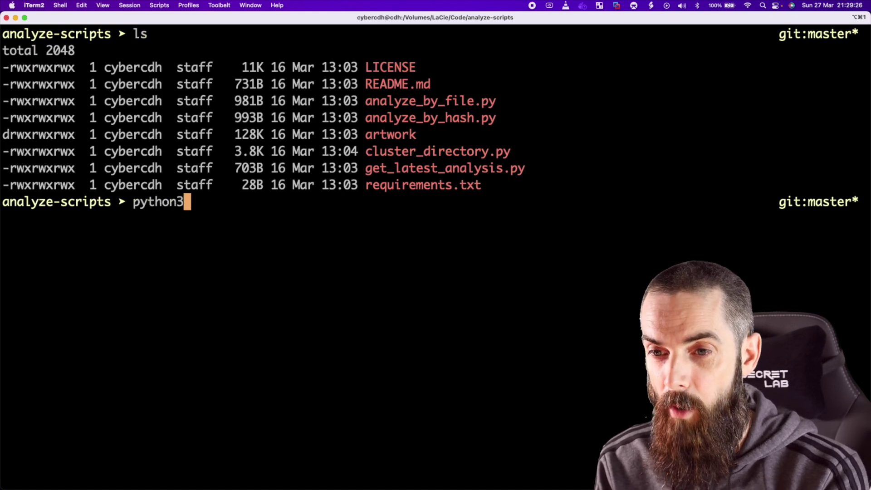
key(Up)
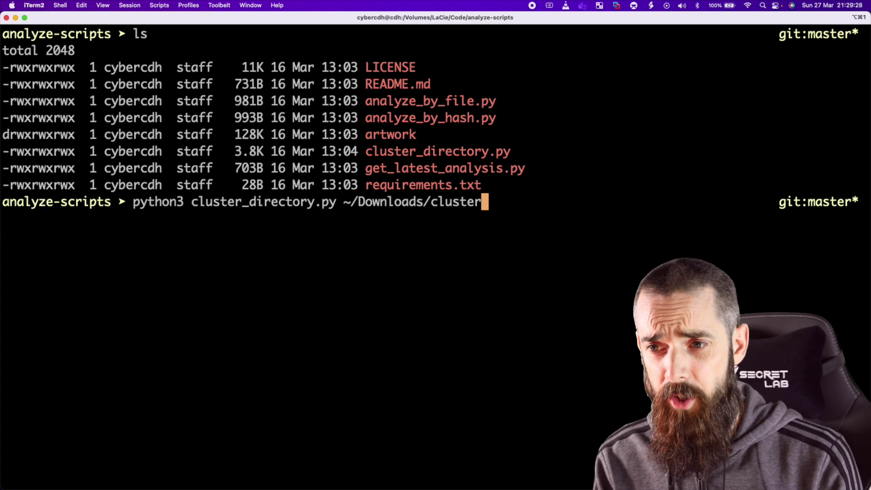
drag(350, 201, 516, 202)
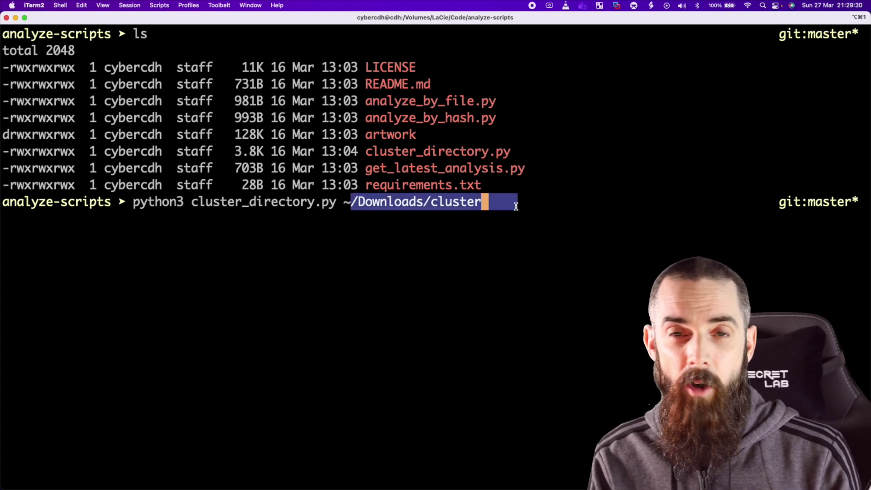
click(516, 204)
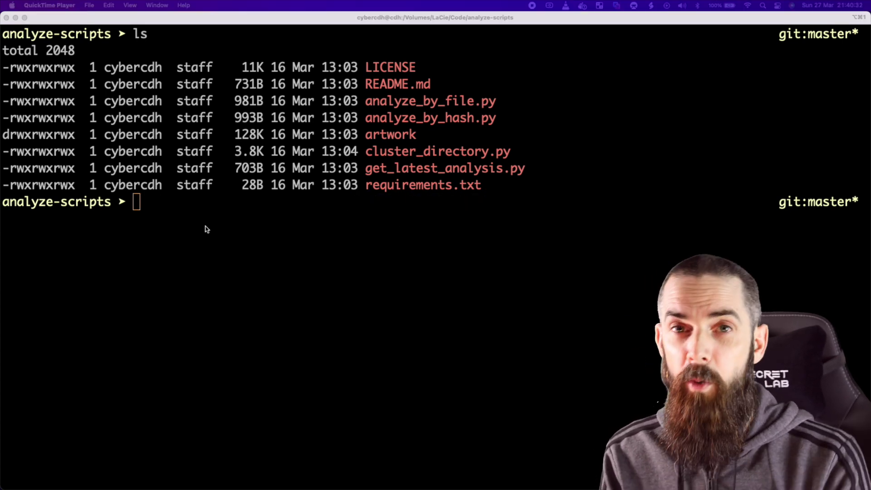
Change the terminal directory to ~/Downloads/map/ and list its contents
click(207, 229)
text(cd ~/Downloads/map/)
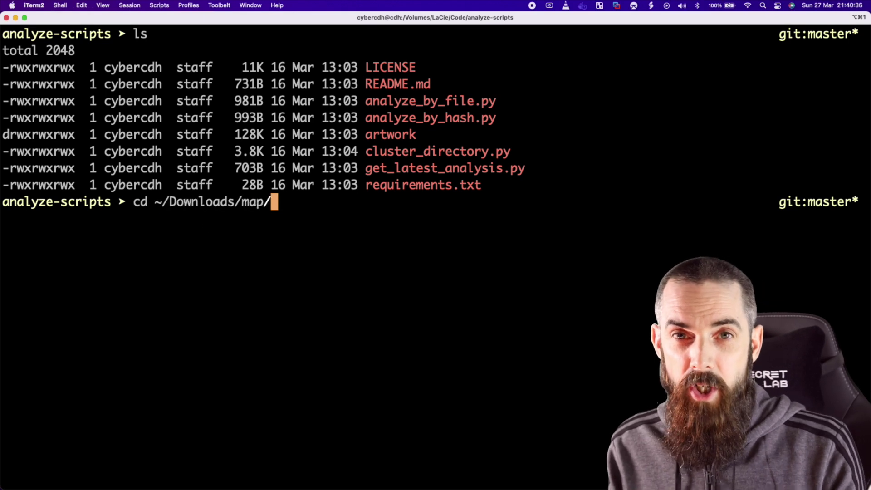
key(Return)
text(ls)
key(Return)
Enter the graph/ subfolder, clear the terminal and list the folder's files
text(cd graph/)
key(Return)
key(ctrl+l)
text(ls)
key(Return)
drag(367, 67, 558, 80)
click(558, 80)
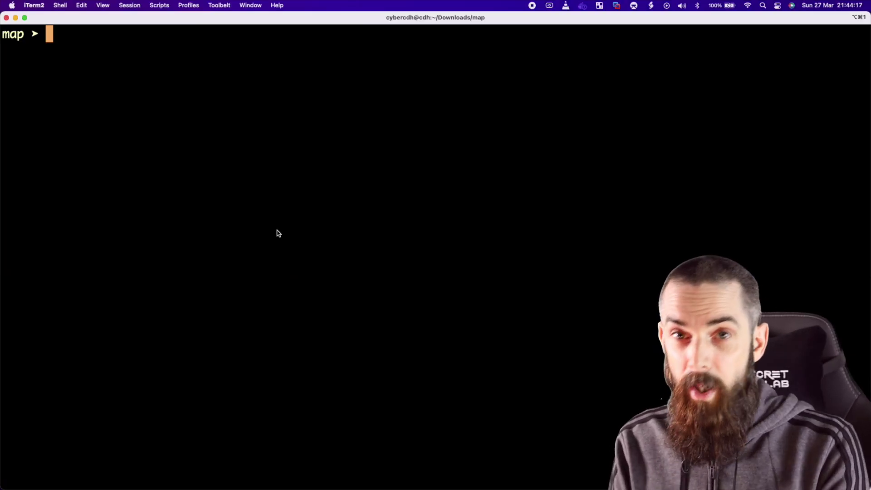
List the map folder, serve it with python3 -m http.server 1337, and open 127.0.0.1:1337 in Chrome
text(ls)
key(Return)
text(python3 -m http.server 1337)
key(Return)
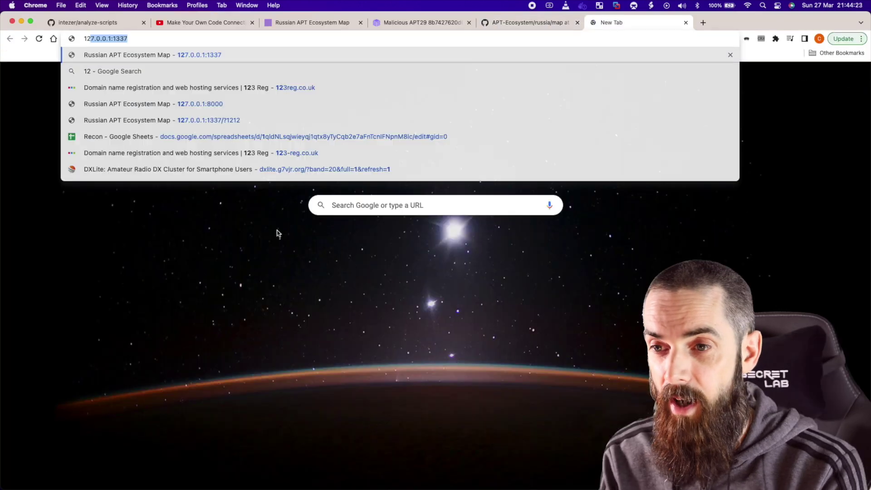
key(Return)
click(525, 318)
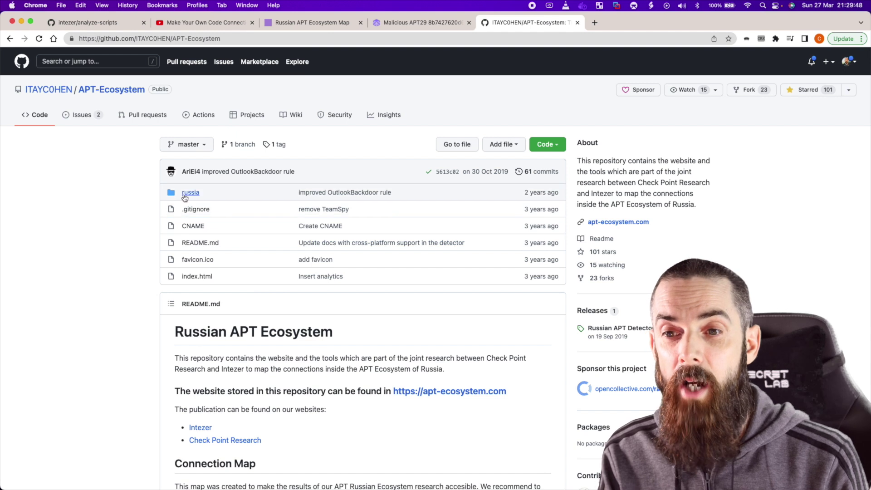
Browse to the russia/map folder of the APT-Ecosystem repository on GitHub
click(190, 193)
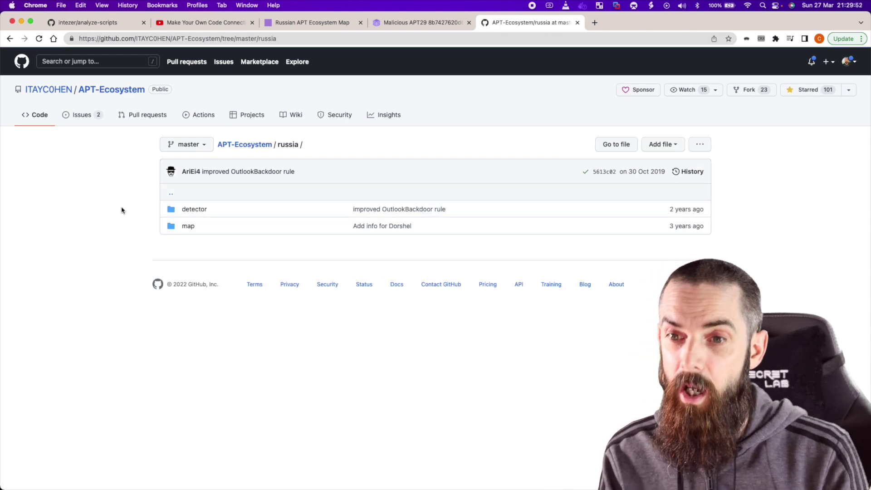
click(188, 226)
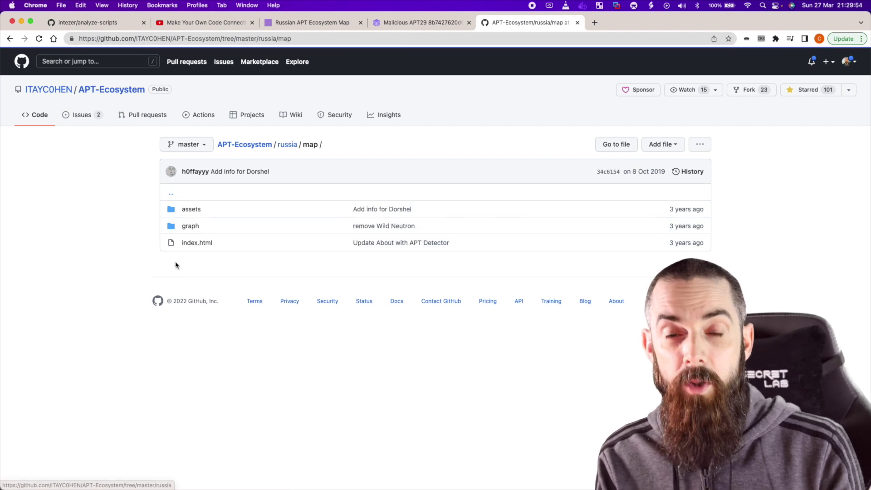